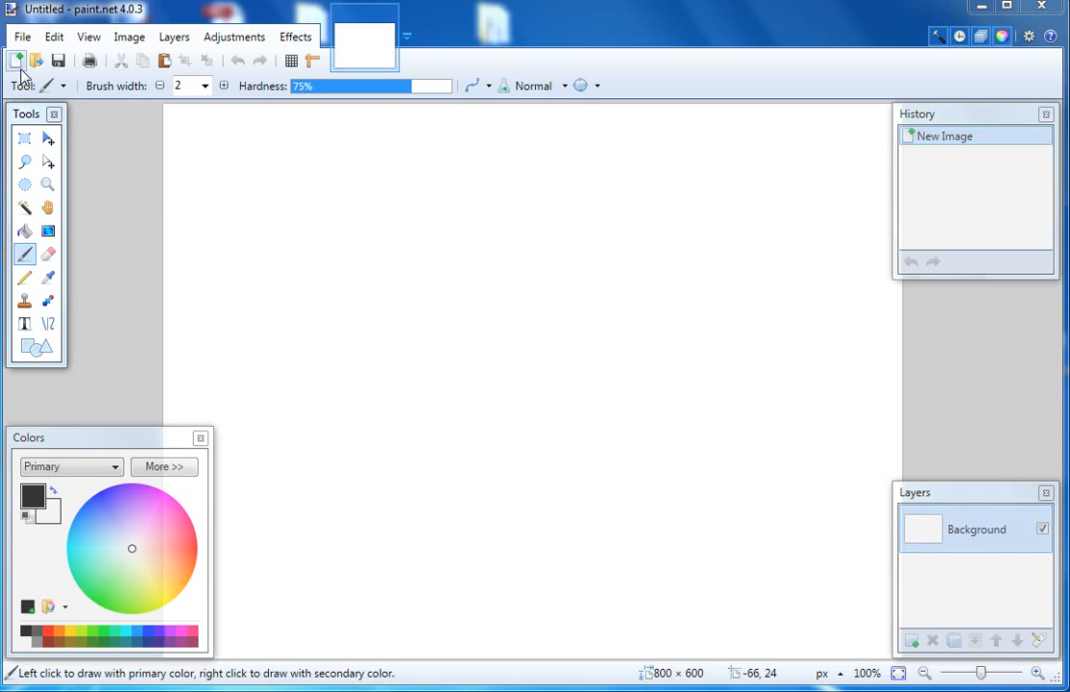
left_click_drag(24, 115, 386, 188)
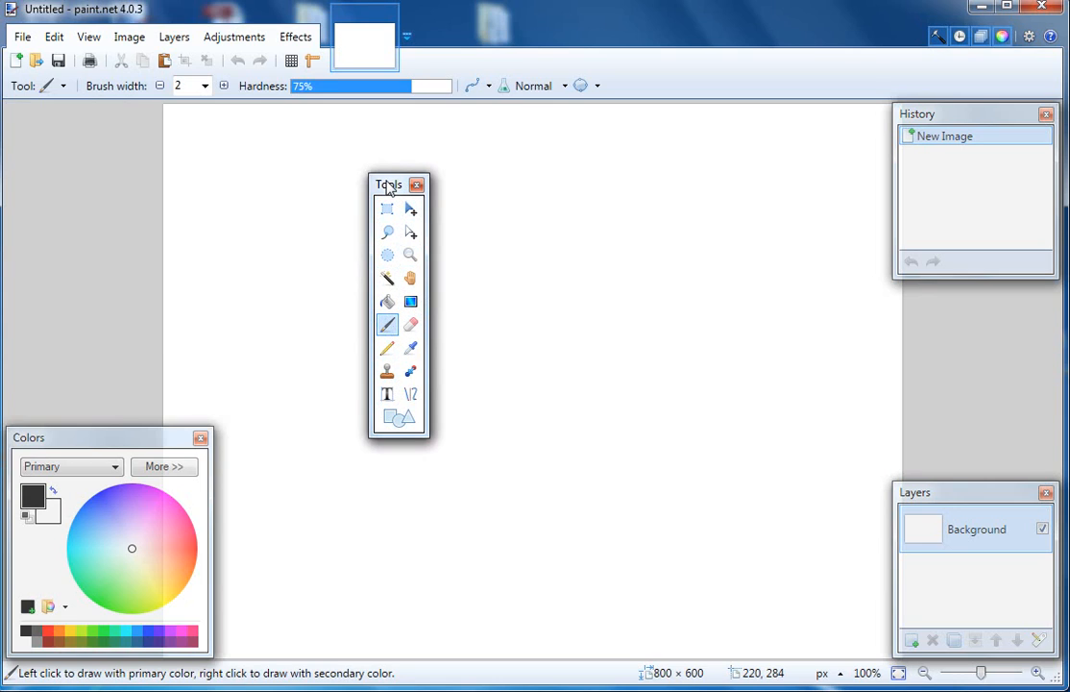
left_click_drag(204, 150, 29, 115)
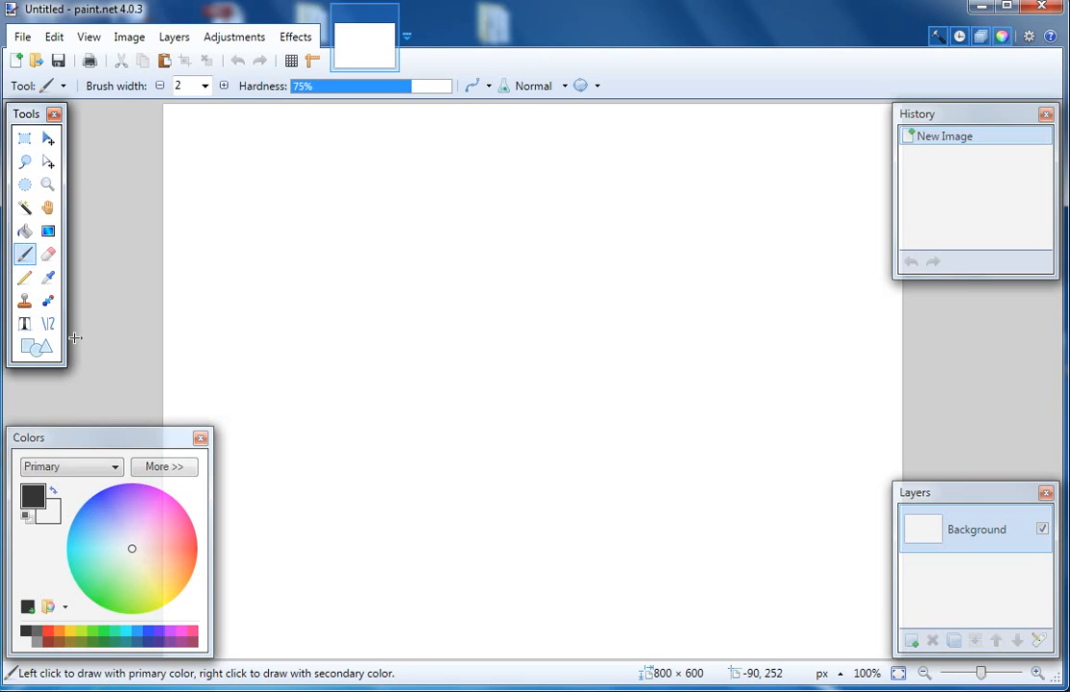
Add the text "HELLO" to the canvas in Calibri at font size 72 using the Text tool.
left_click(25, 326)
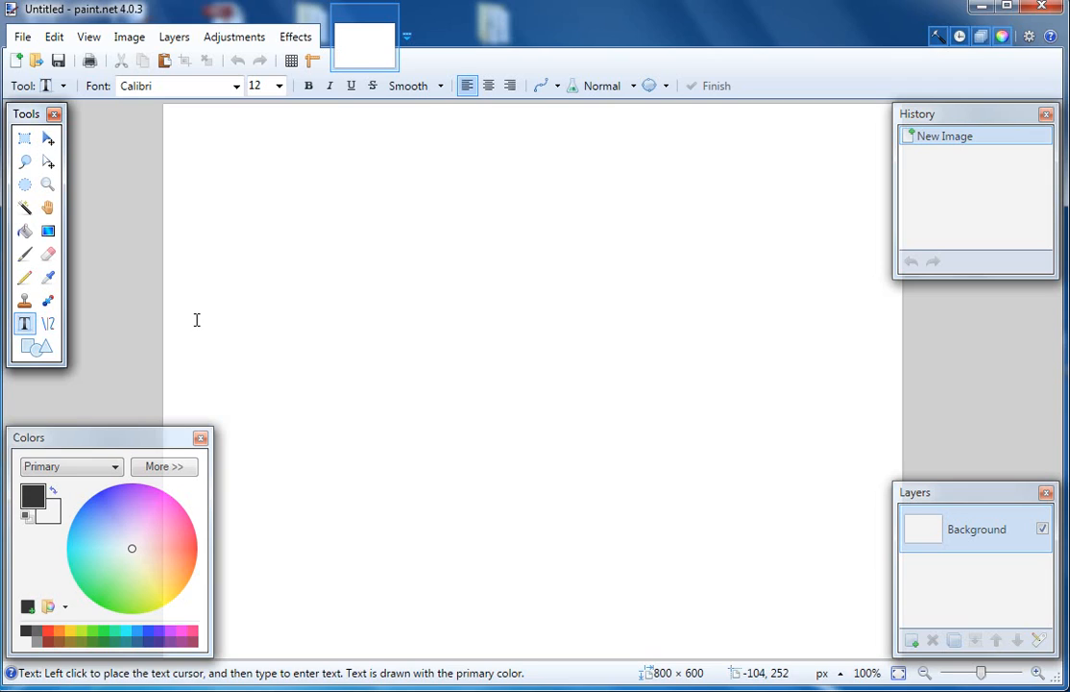
left_click(285, 343)
left_click(197, 319)
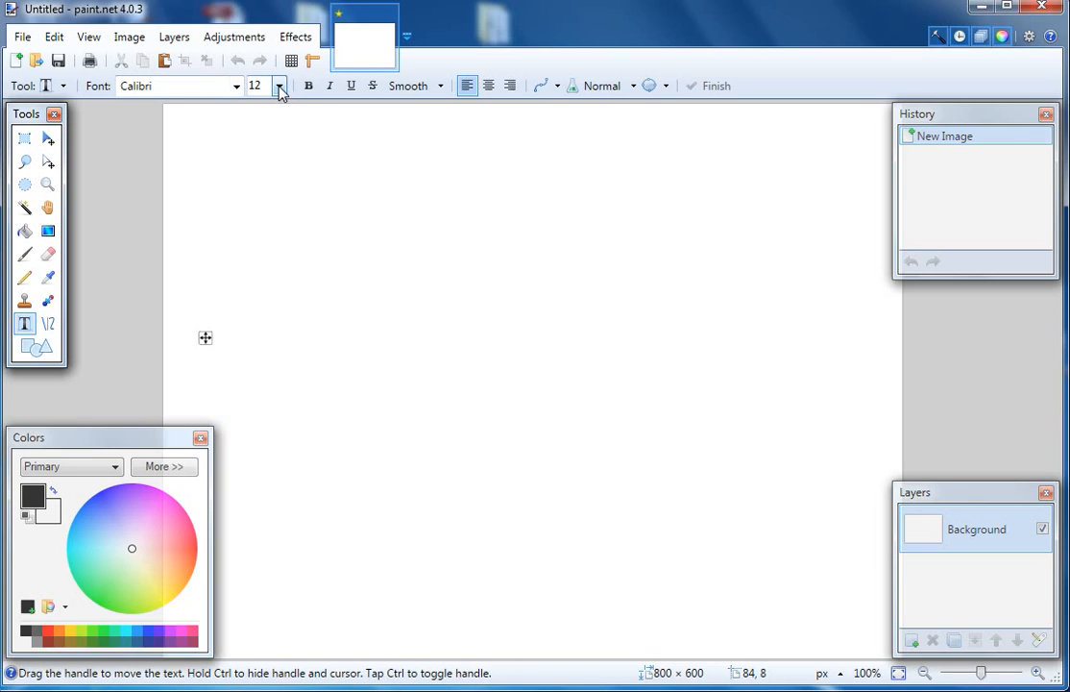
left_click(279, 88)
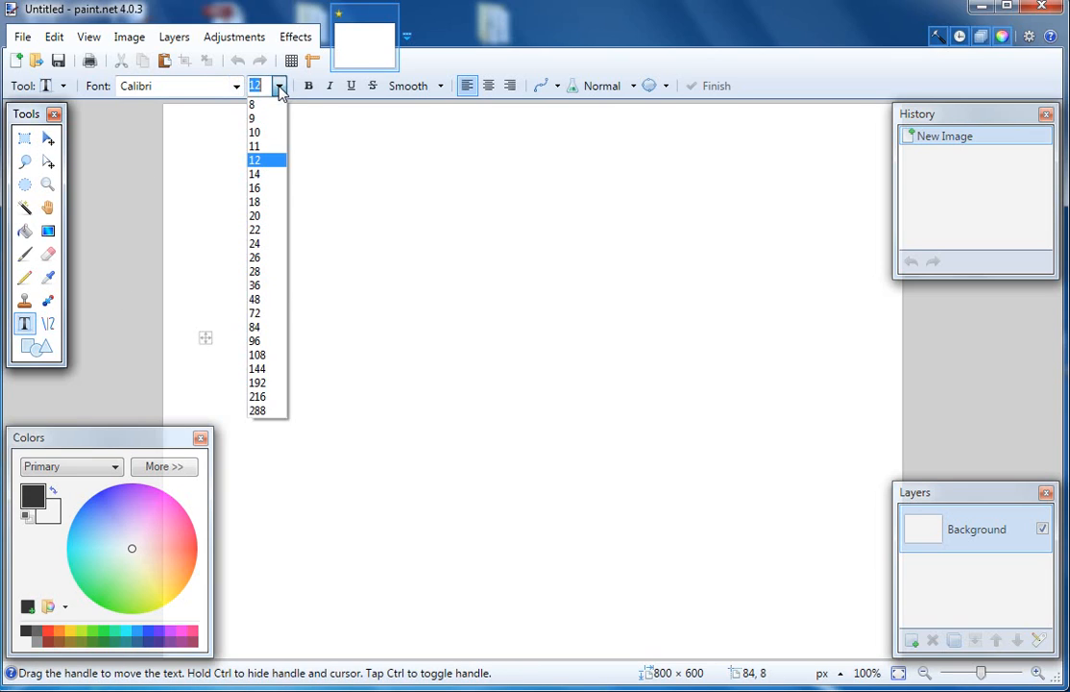
left_click(263, 313)
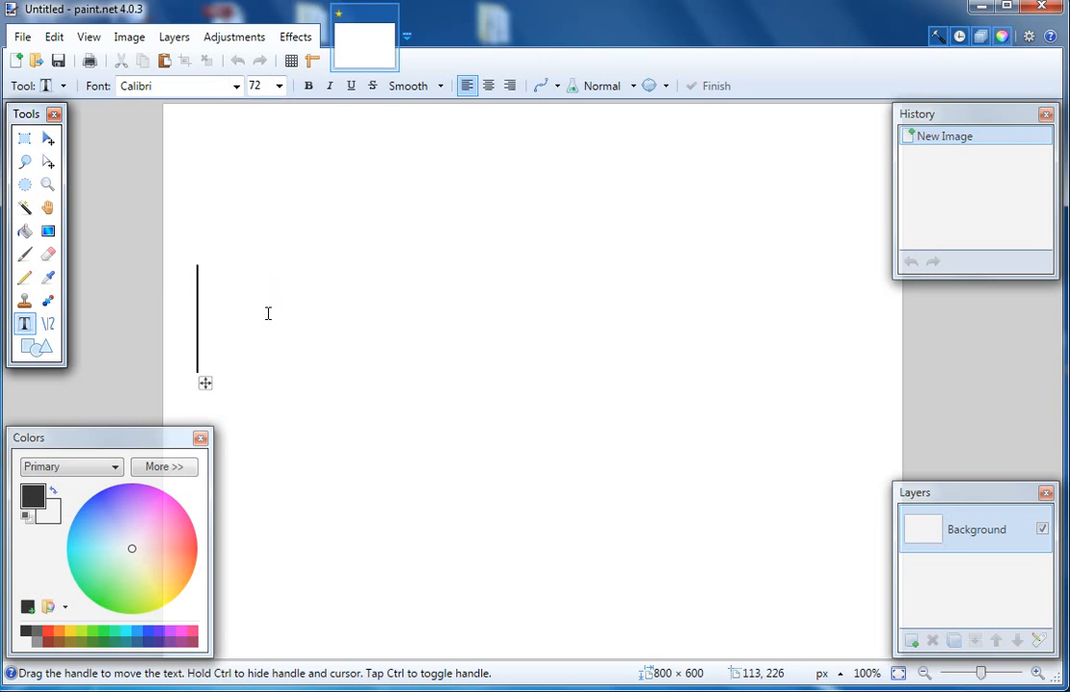
type("HE")
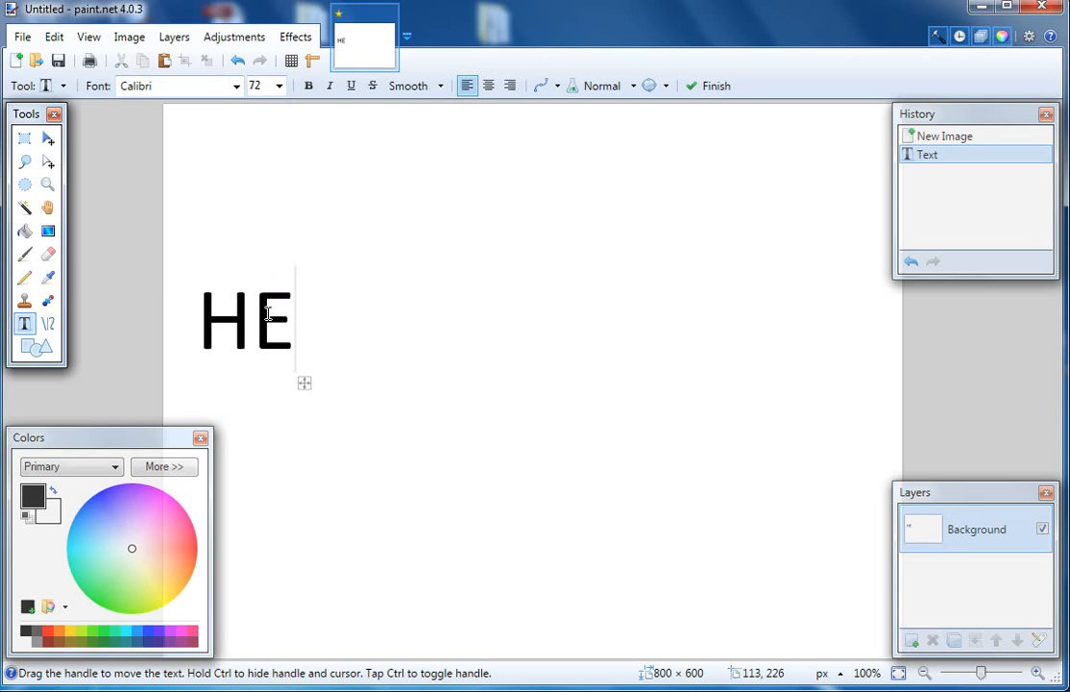
type("LLO")
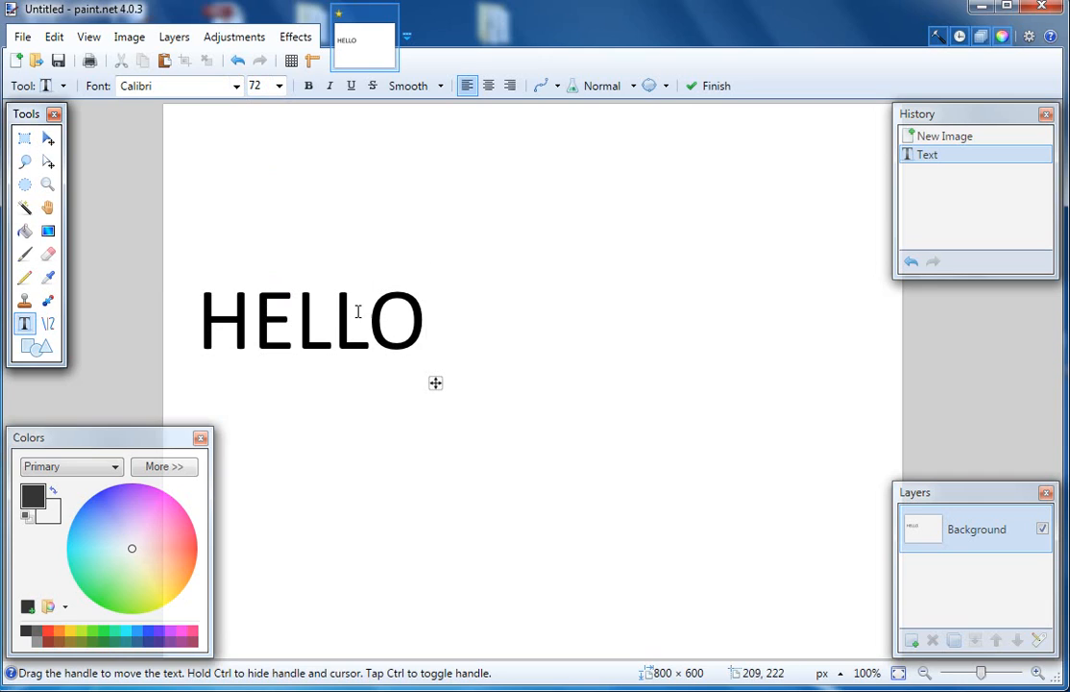
Change the font of the "HELLO" text to Elephant.
left_click(236, 85)
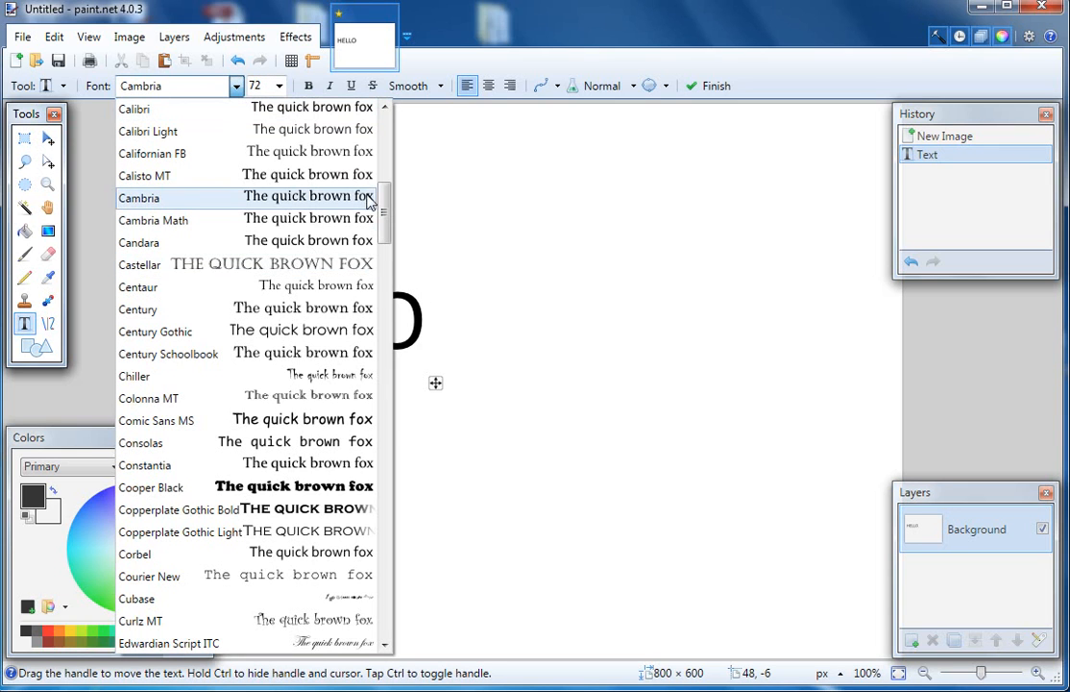
left_click_drag(383, 202, 381, 289)
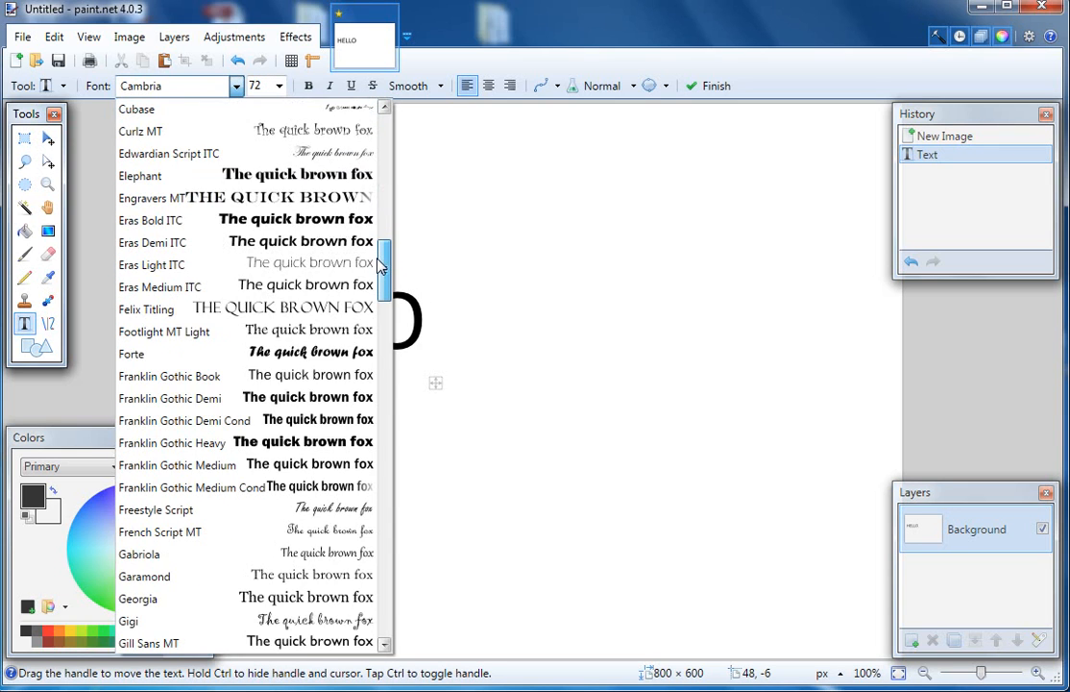
left_click(331, 176)
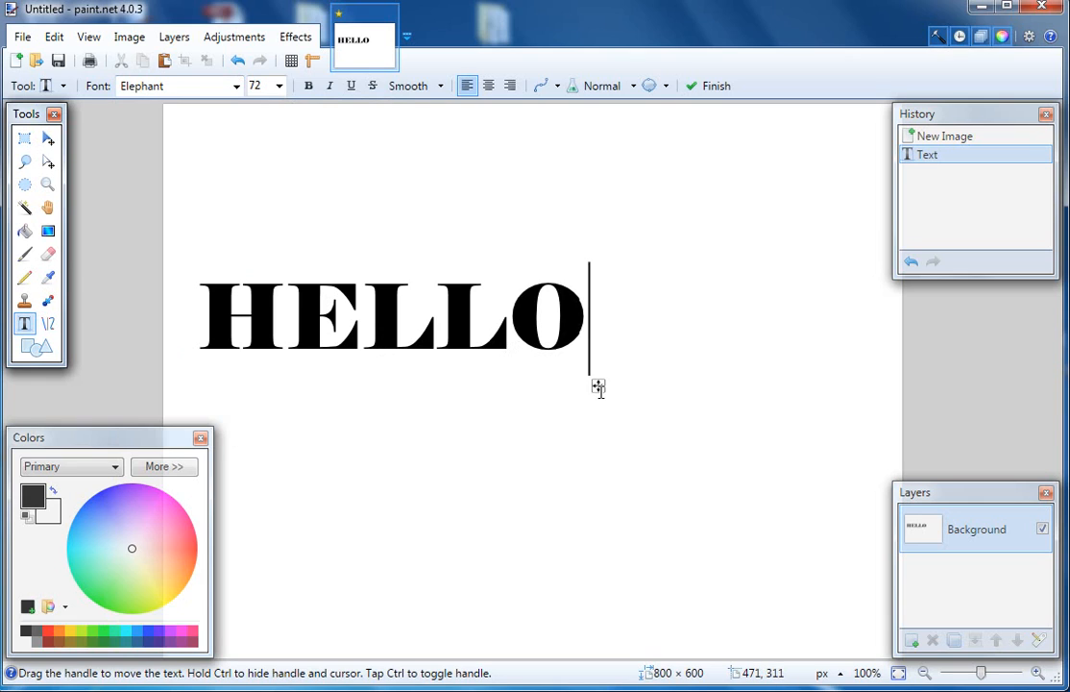
Reposition the "HELLO" text so it sits centred near the upper edge of the canvas.
left_click_drag(599, 386, 732, 324)
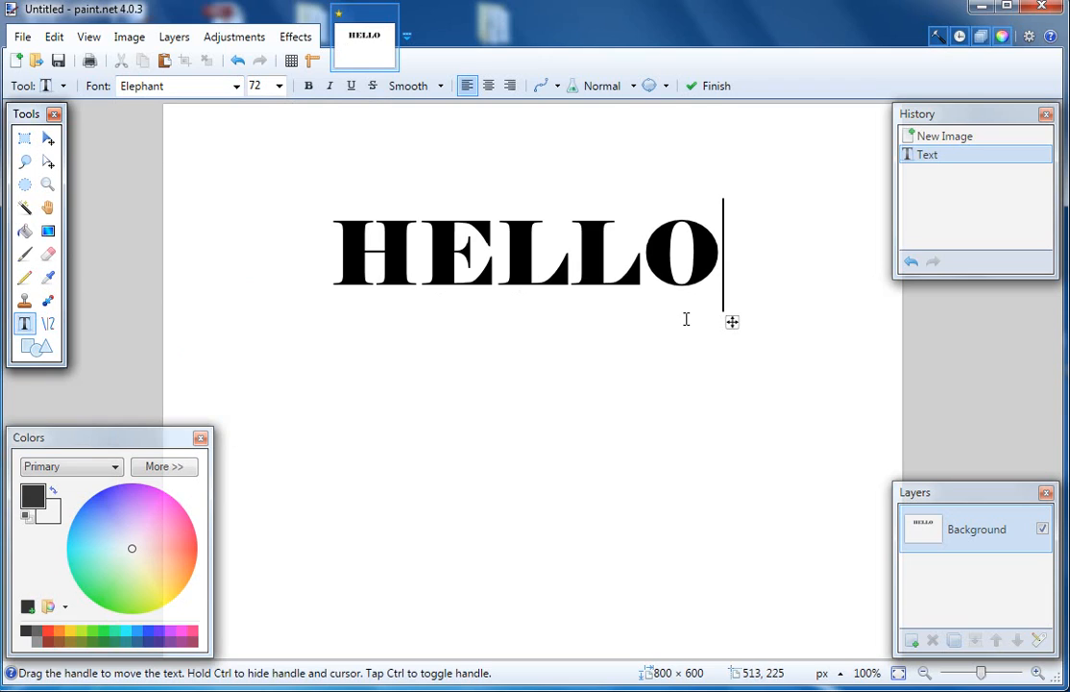
mouse_move(733, 323)
left_mouse_down()
mouse_move(741, 381)
mouse_move(741, 334)
left_mouse_up()
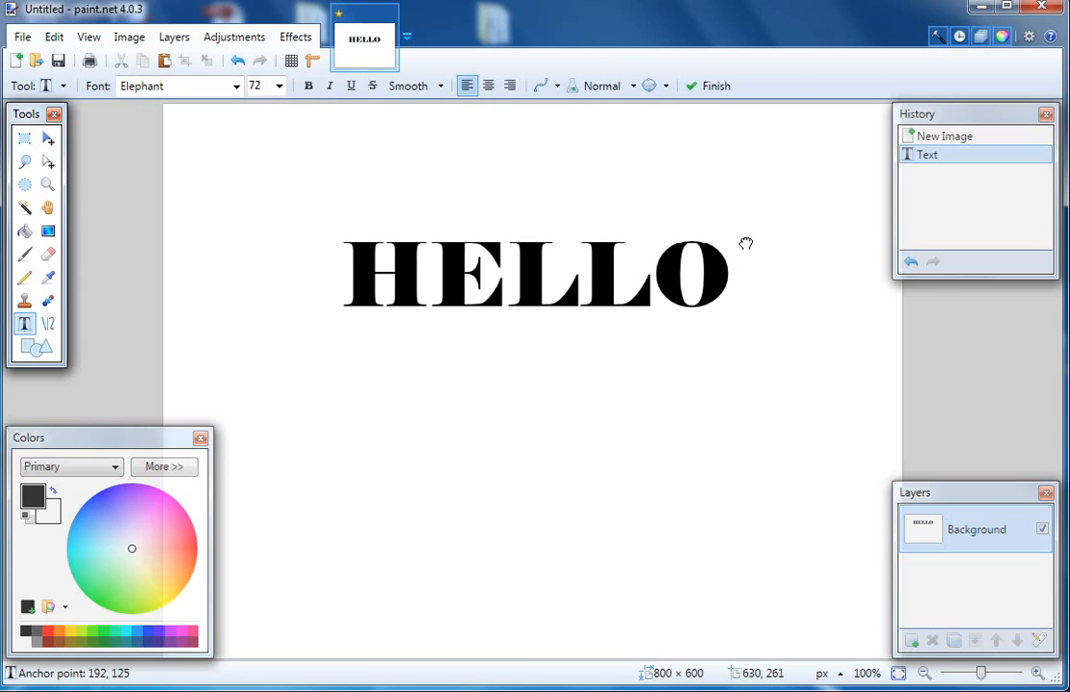
left_click_drag(755, 283, 753, 178)
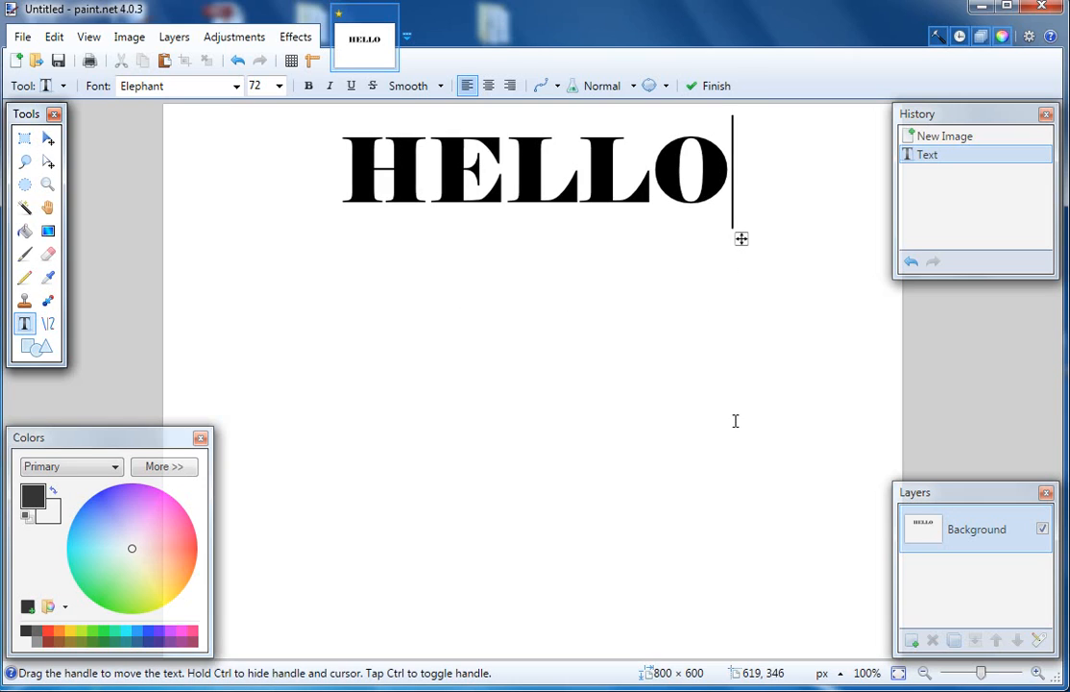
left_click_drag(741, 239, 742, 265)
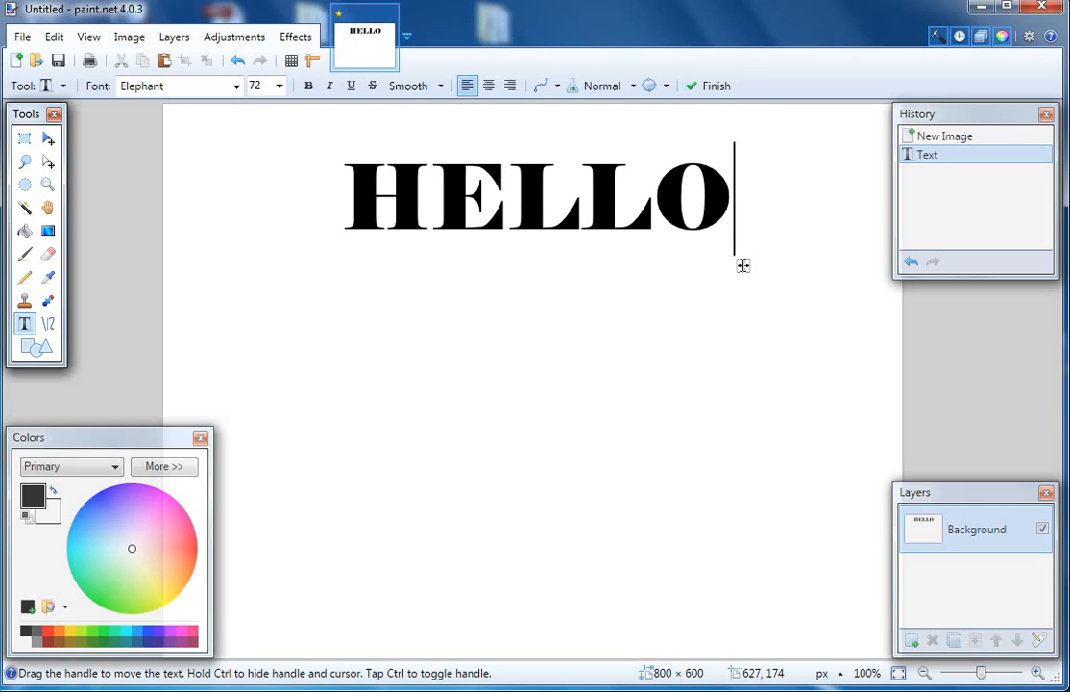
Add a second line reading "Everybody" below "HELLO" and move the text block lower, towards the middle of the canvas.
key("Return")
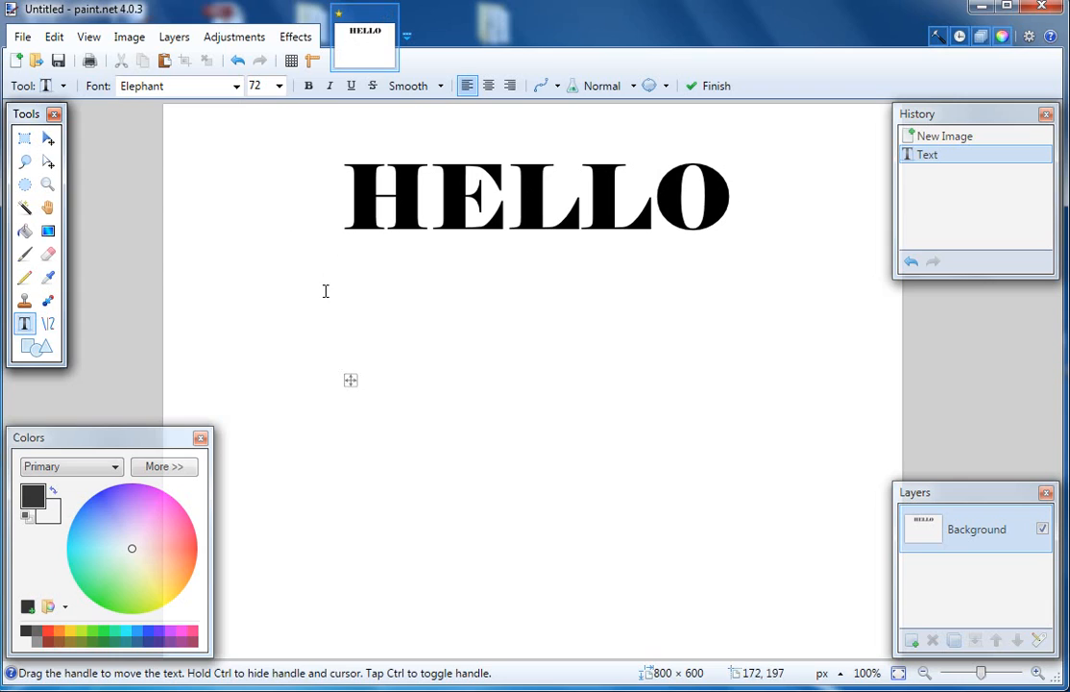
type("Eve")
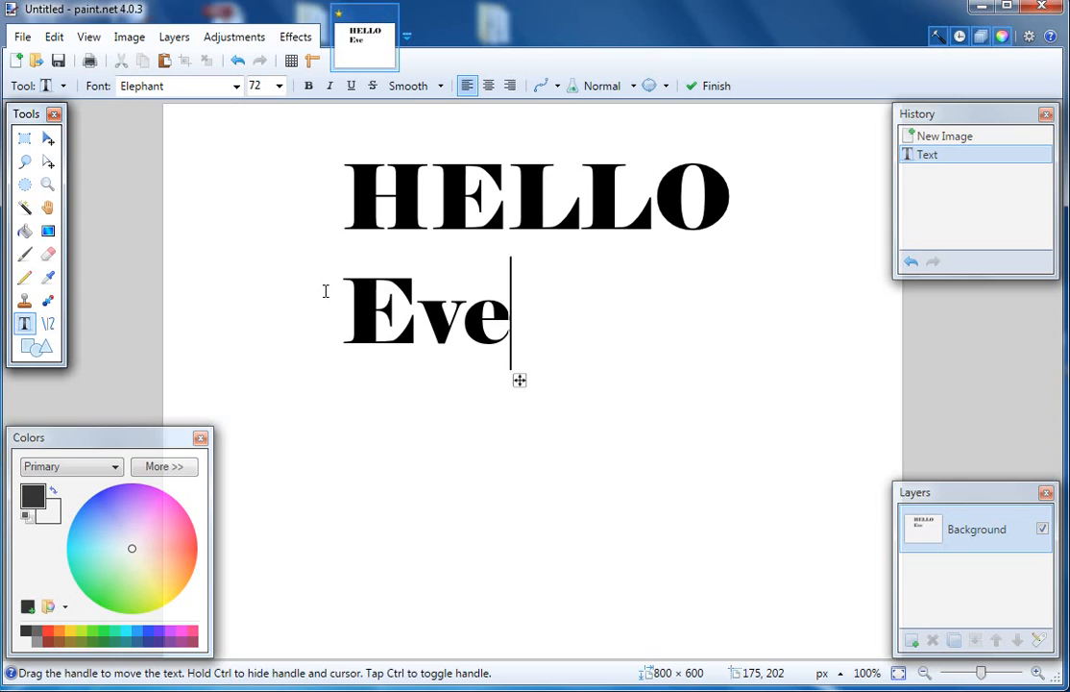
type("ru")
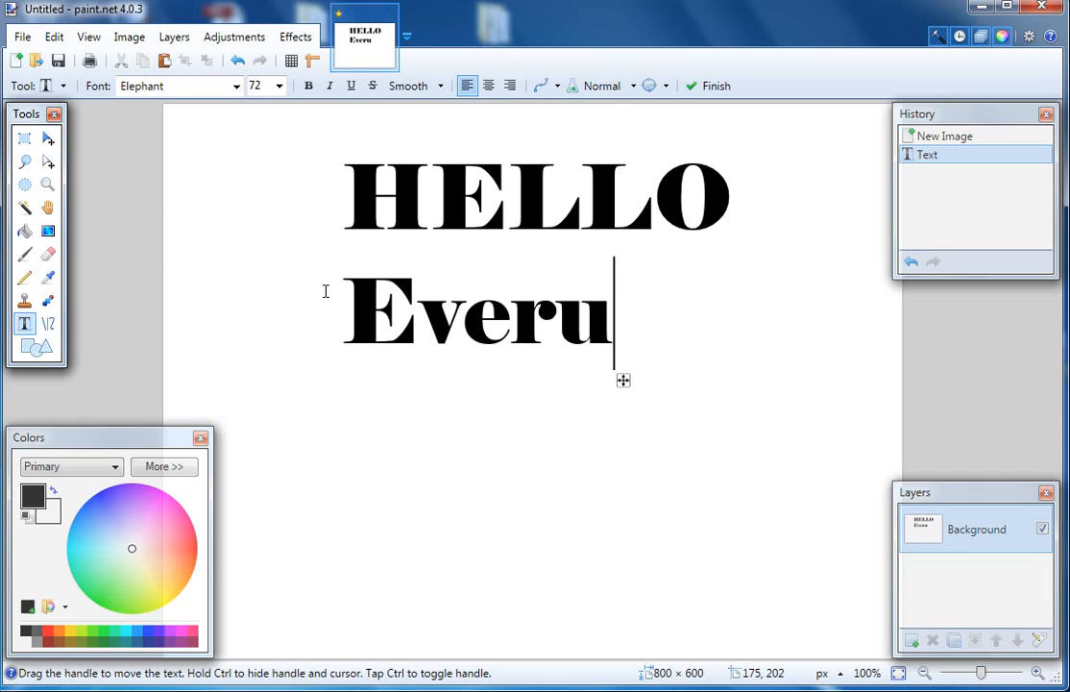
key("BackSpace")
type("ybody")
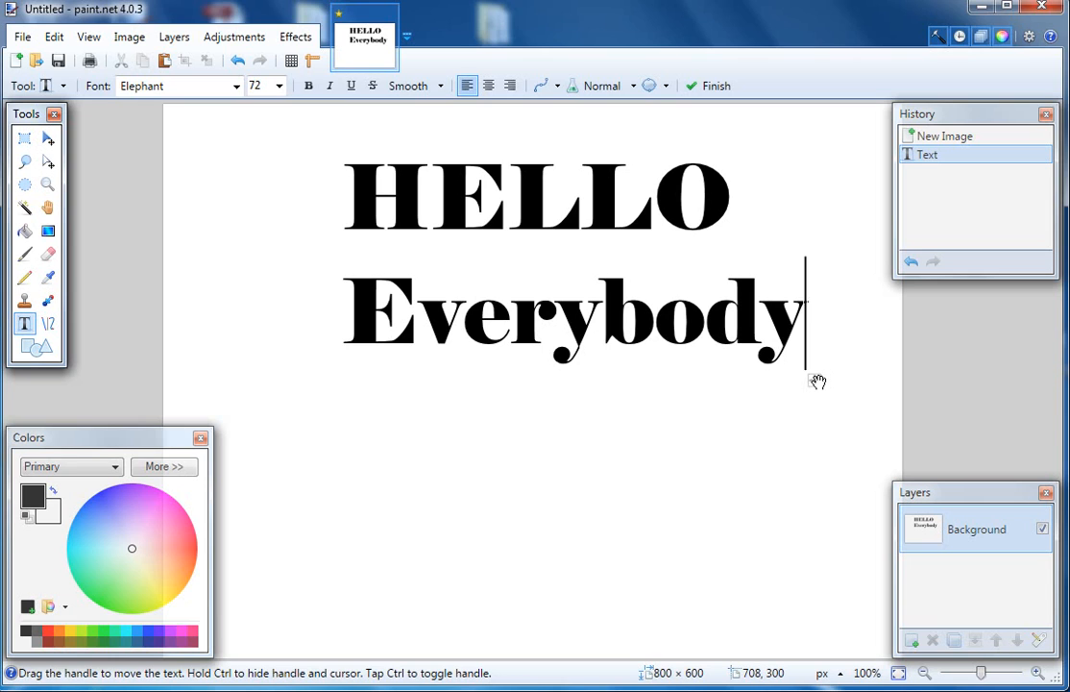
left_click_drag(815, 378, 807, 448)
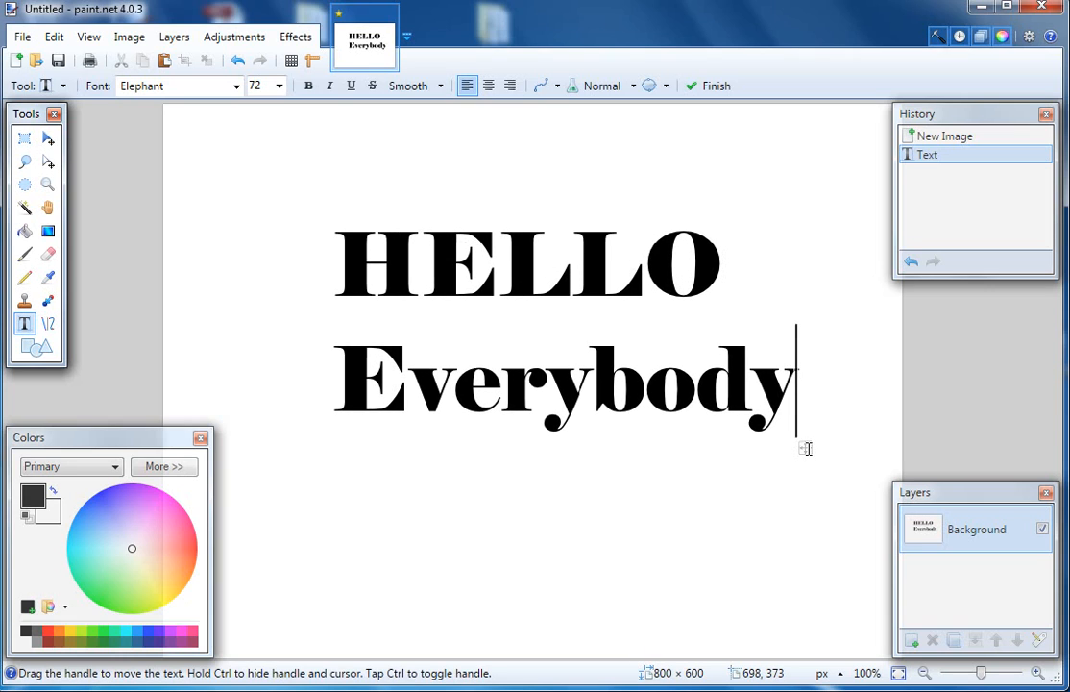
key("Return")
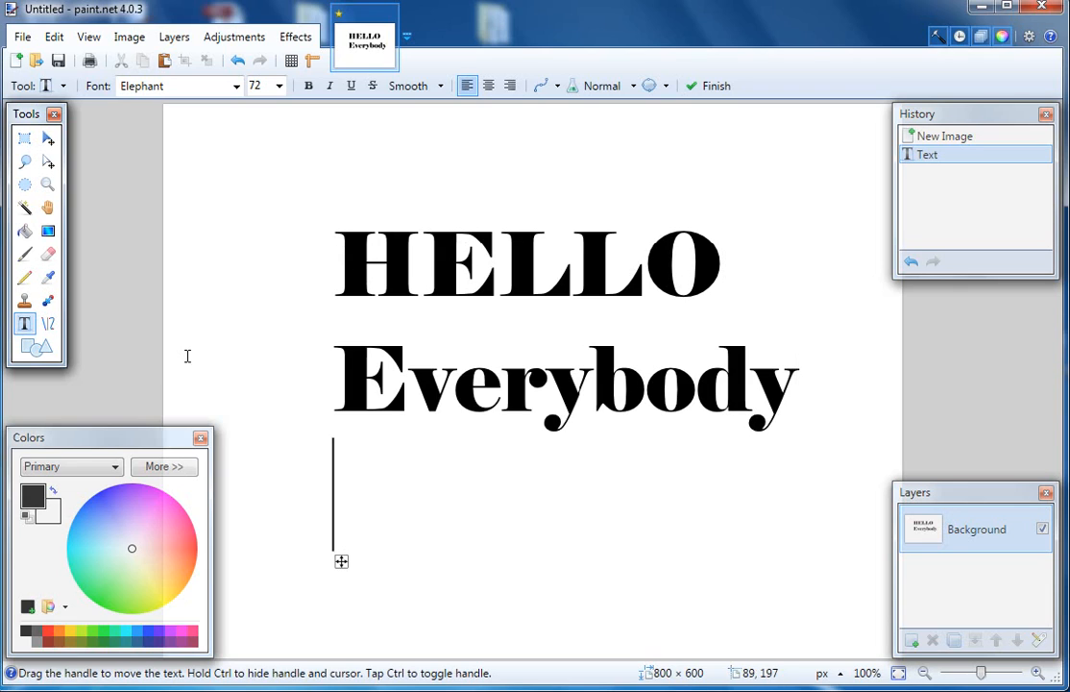
Try several primary colors on the text, including pink, red and orange, and settle on orange-red.
left_click(171, 527)
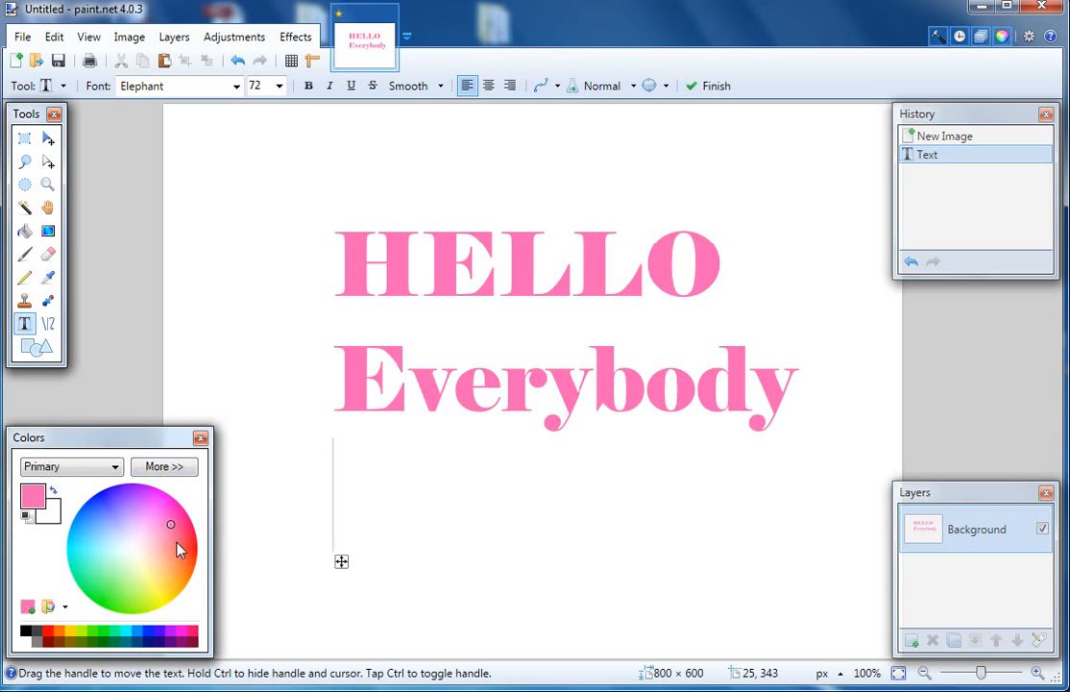
left_click(178, 545)
left_click(176, 558)
left_click(153, 546)
left_click(192, 550)
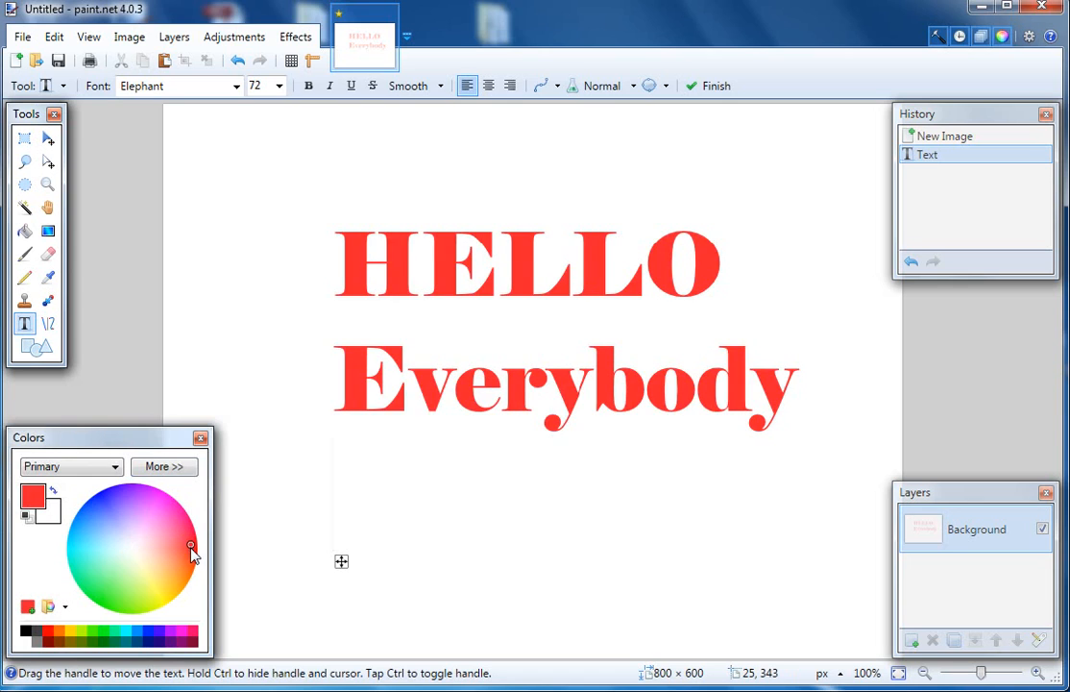
left_click(188, 576)
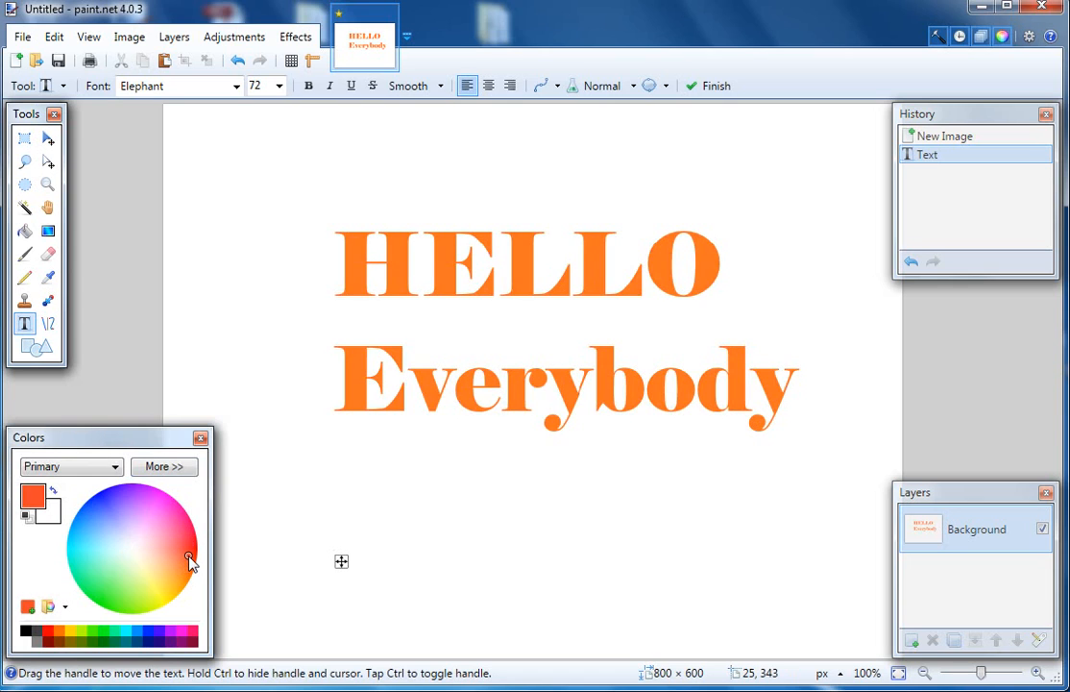
left_click(188, 556)
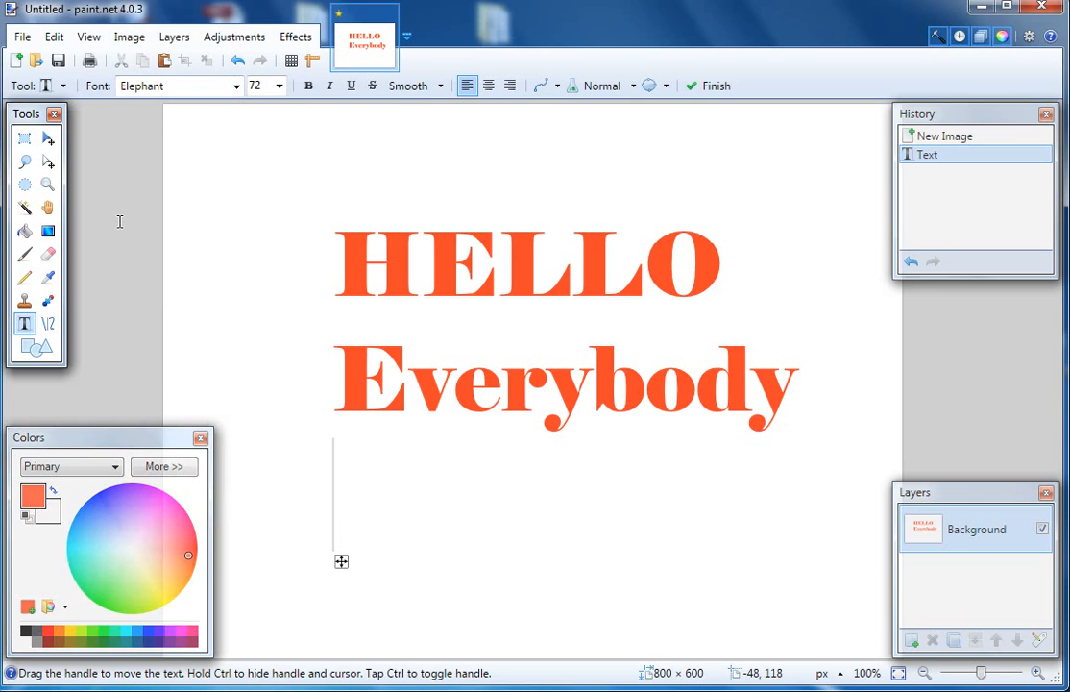
Change the text's font to Impact and commit it by switching to the Pan tool and back to the Text tool.
left_click(236, 87)
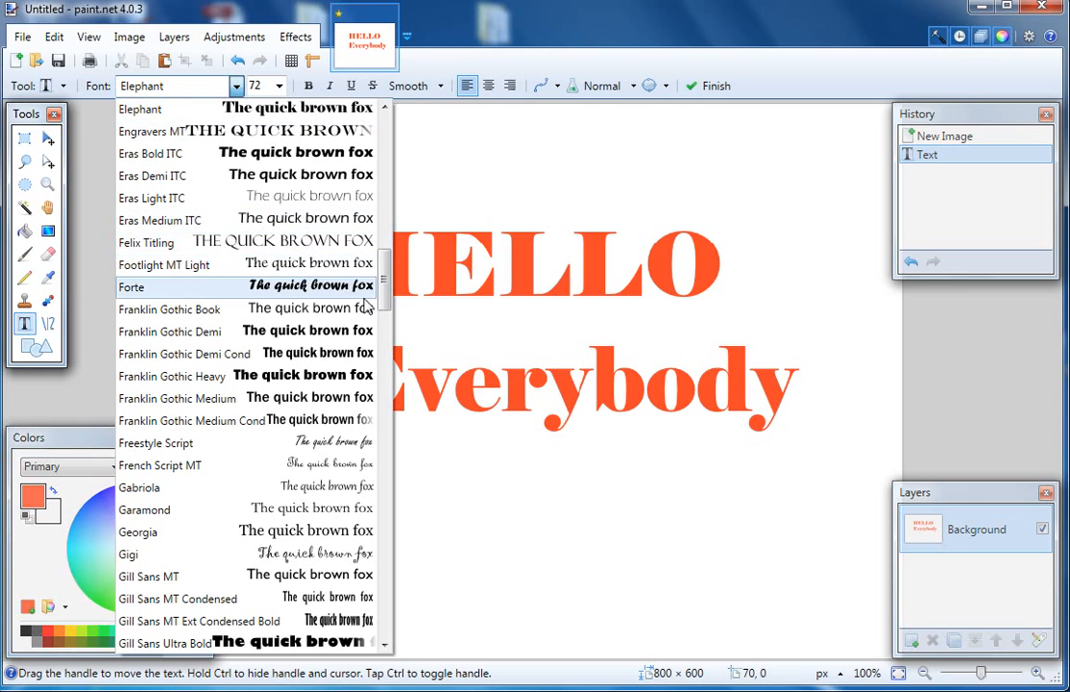
scroll(372, 341, "down", 9)
scroll(371, 347, "up", 2)
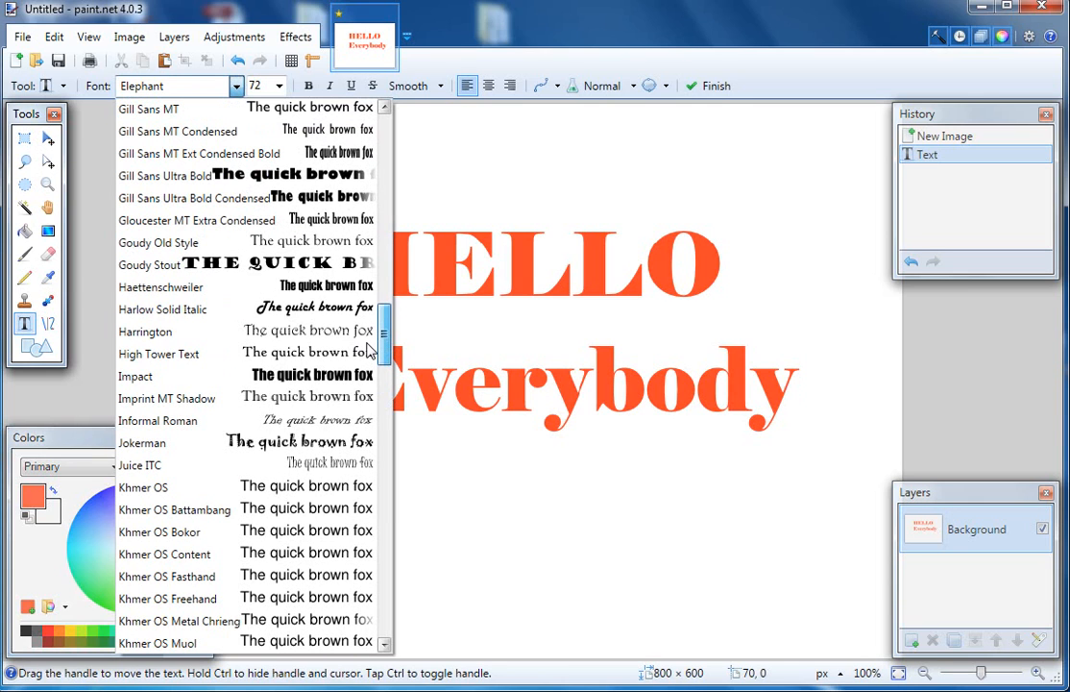
left_click(307, 375)
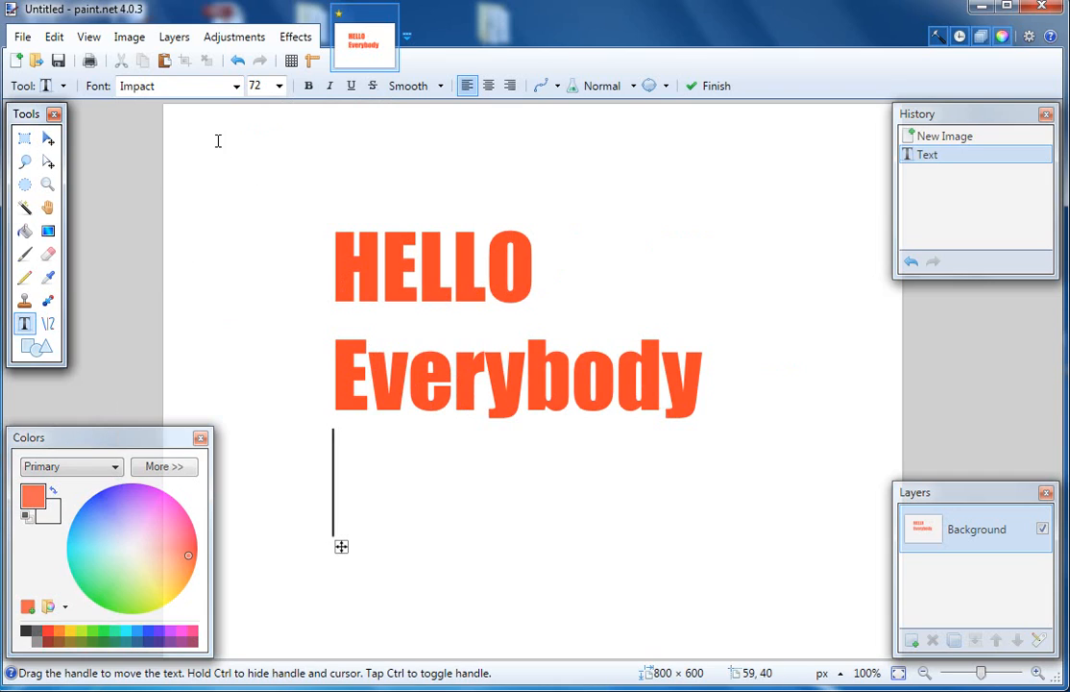
left_click(48, 209)
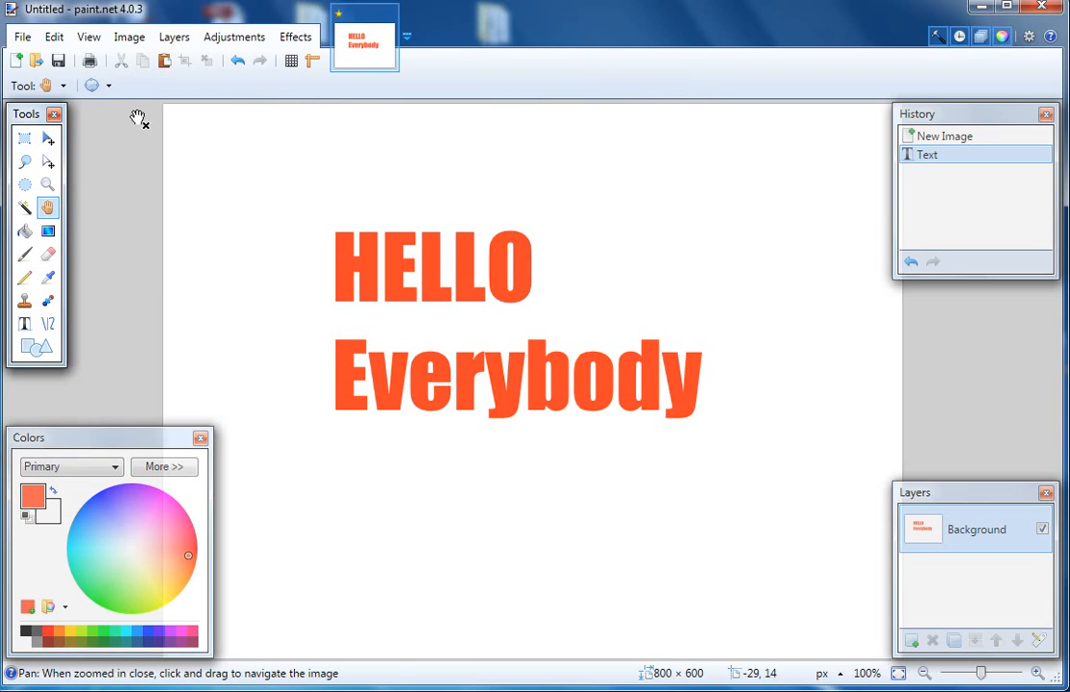
left_click(26, 326)
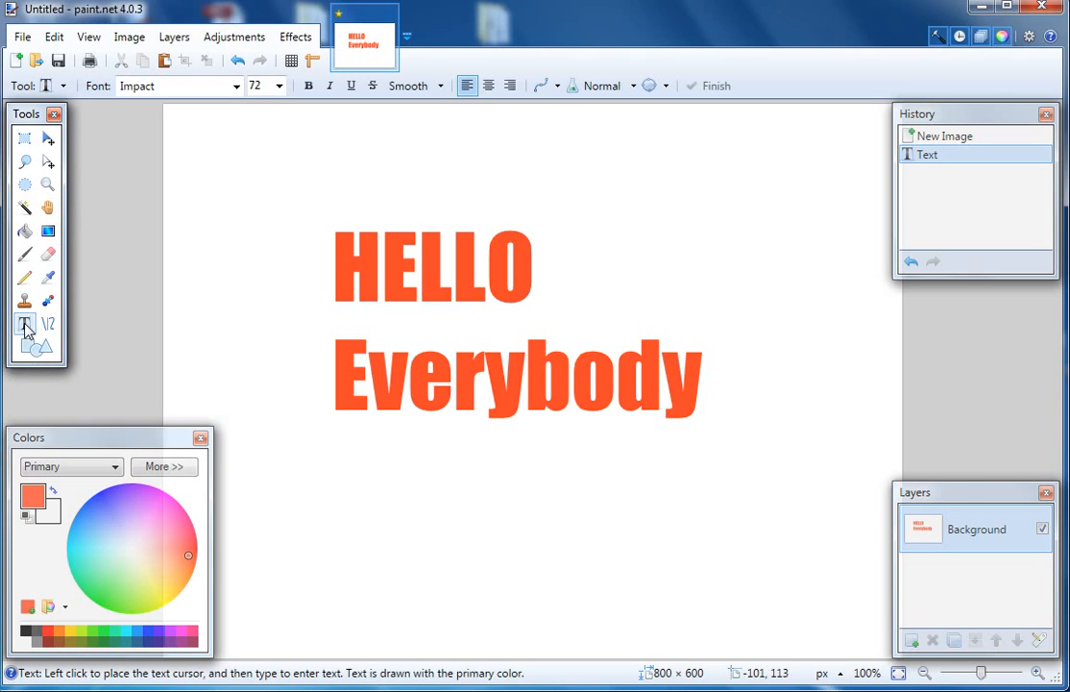
Add the text "TOday" in the Cooper Black font below "Everybody".
left_click(236, 85)
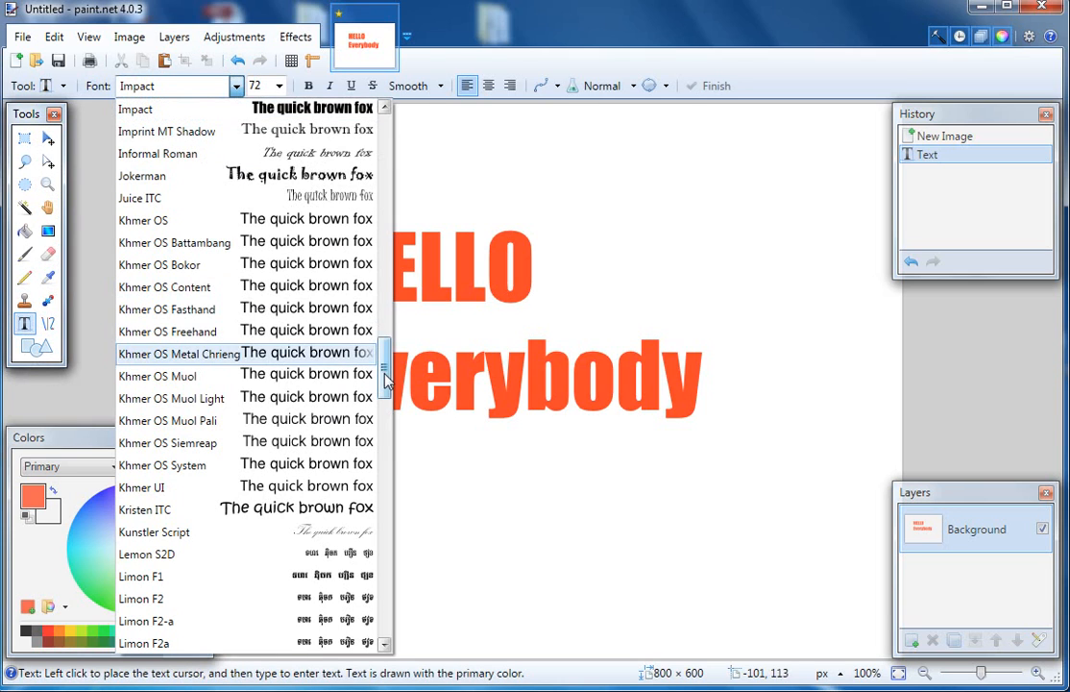
left_click_drag(384, 379, 386, 242)
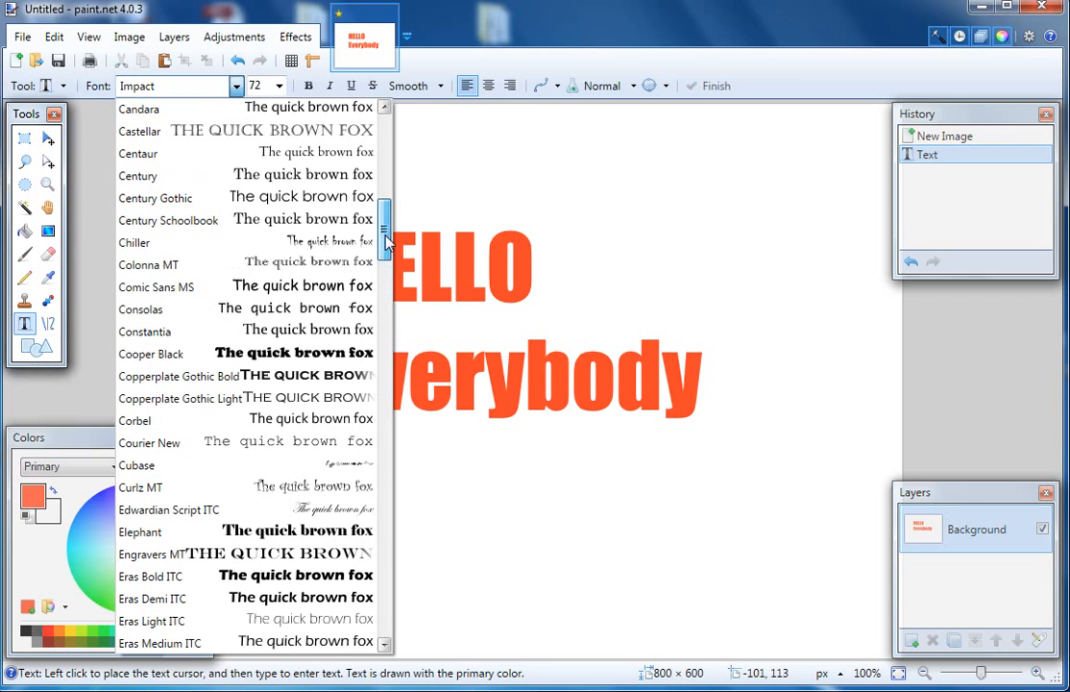
left_click(337, 355)
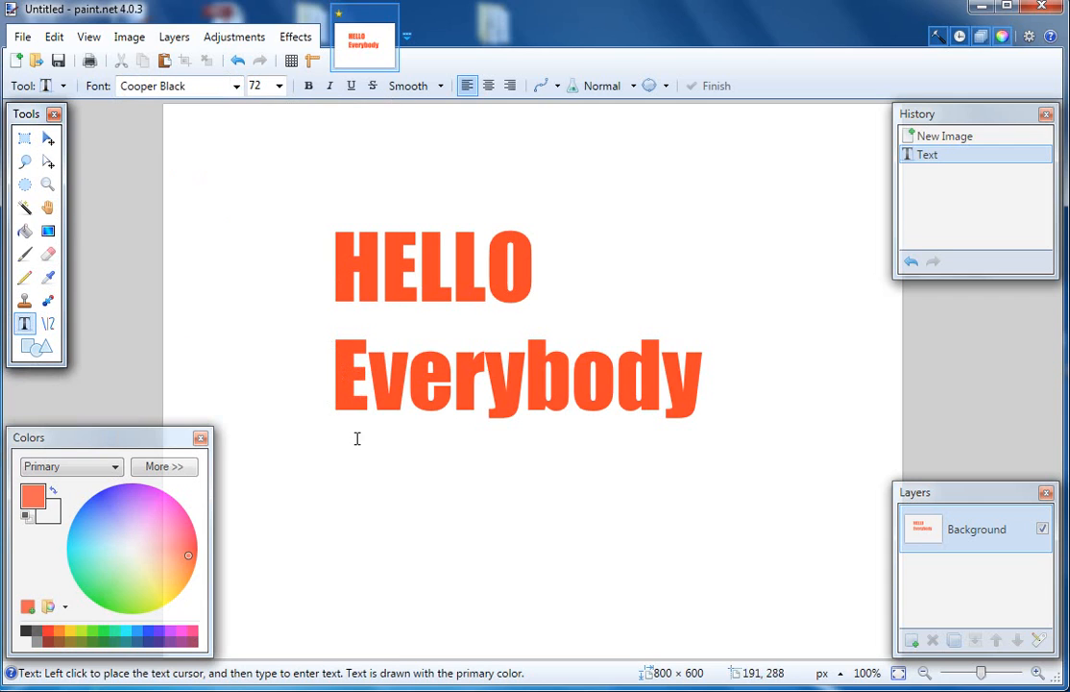
left_click(742, 392)
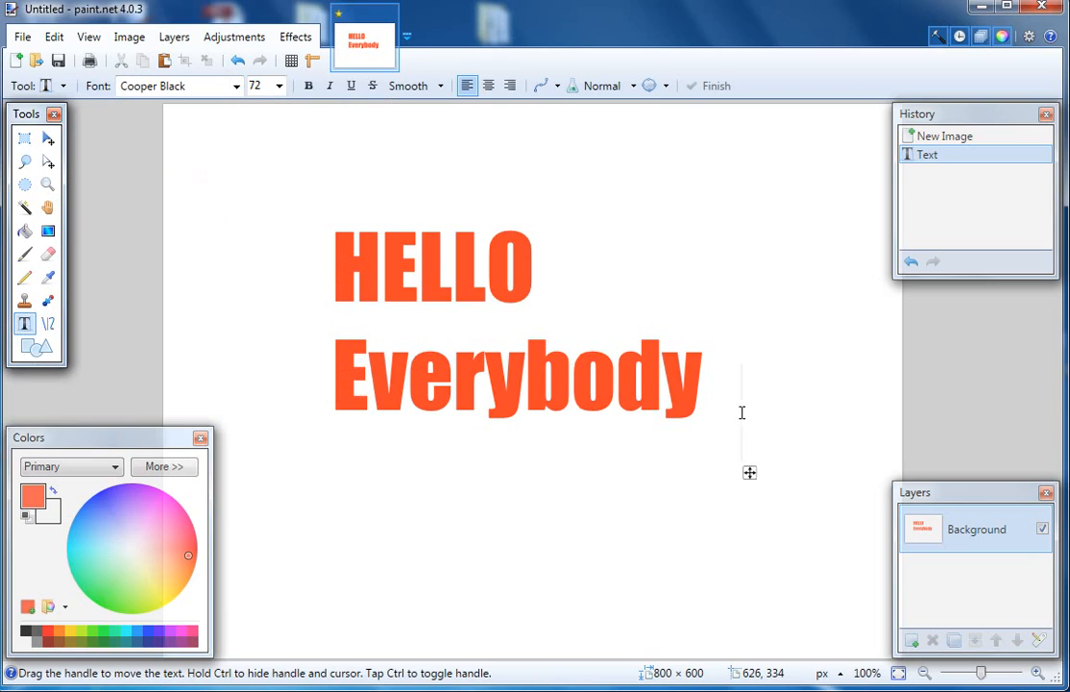
key("Return")
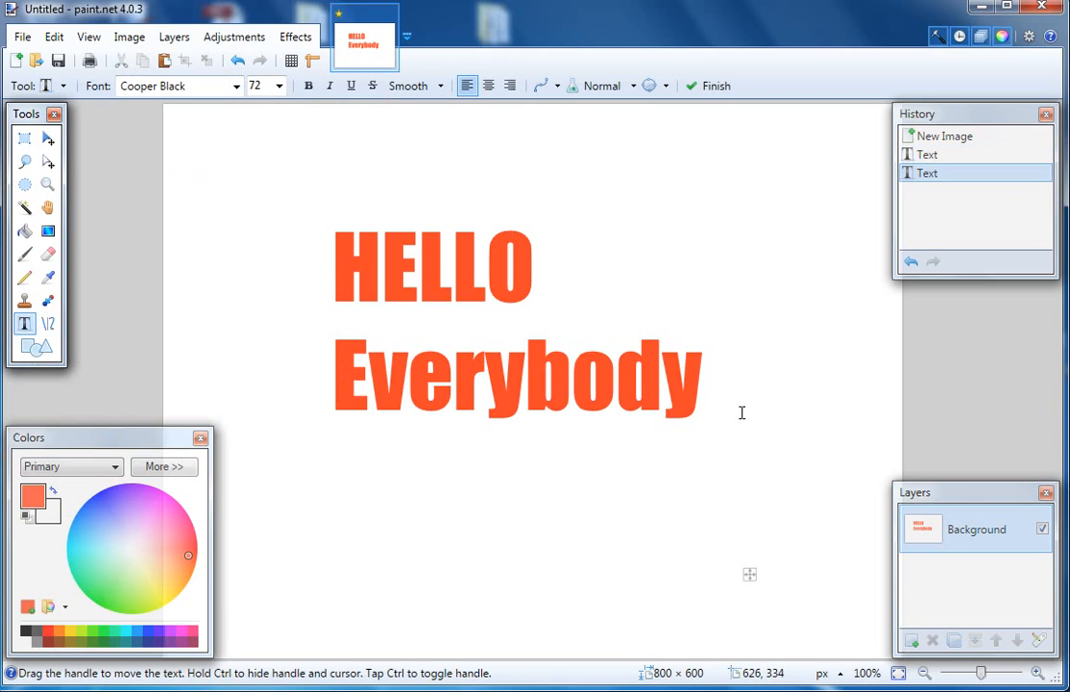
left_click(341, 506)
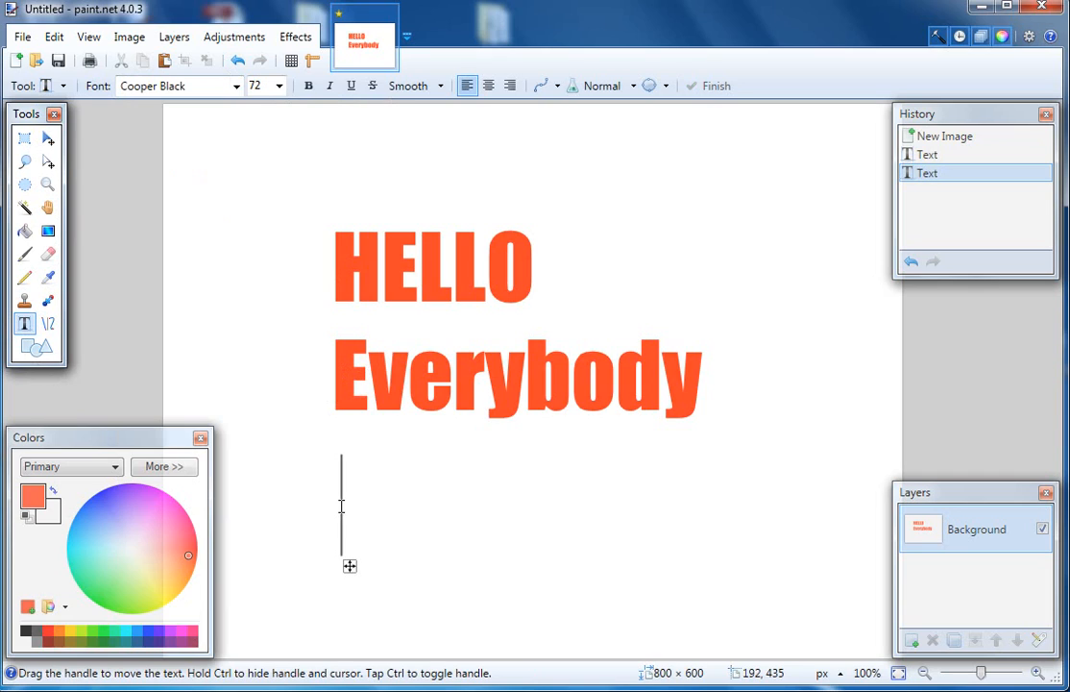
type("TOday")
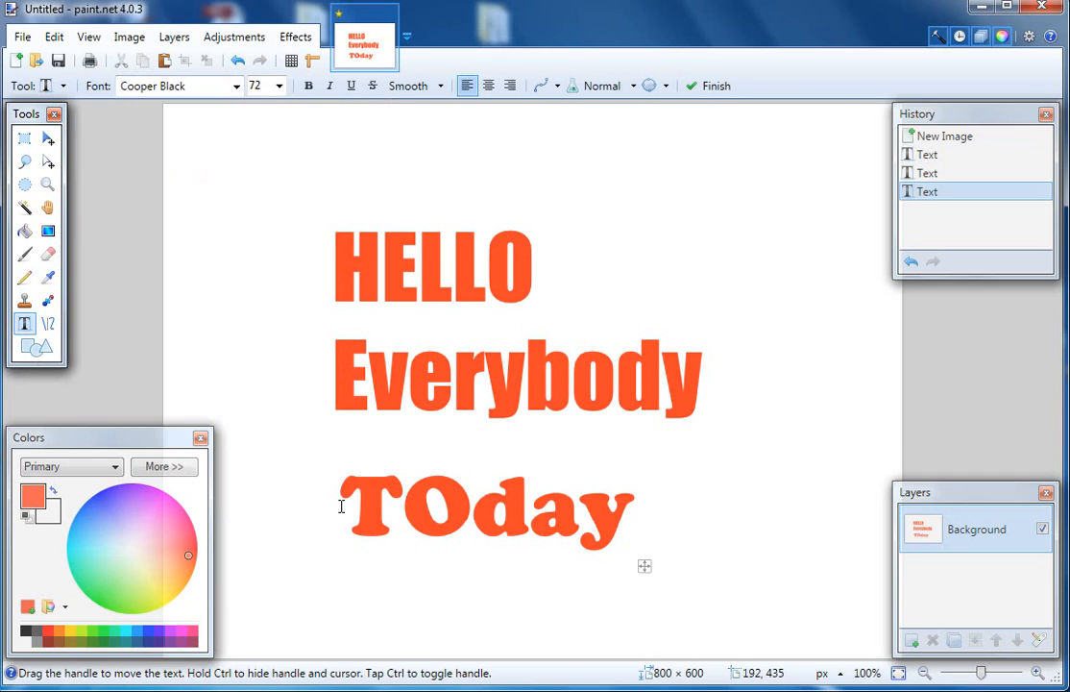
Recolor the new text line blue and correct its spelling to "Today".
left_click(111, 497)
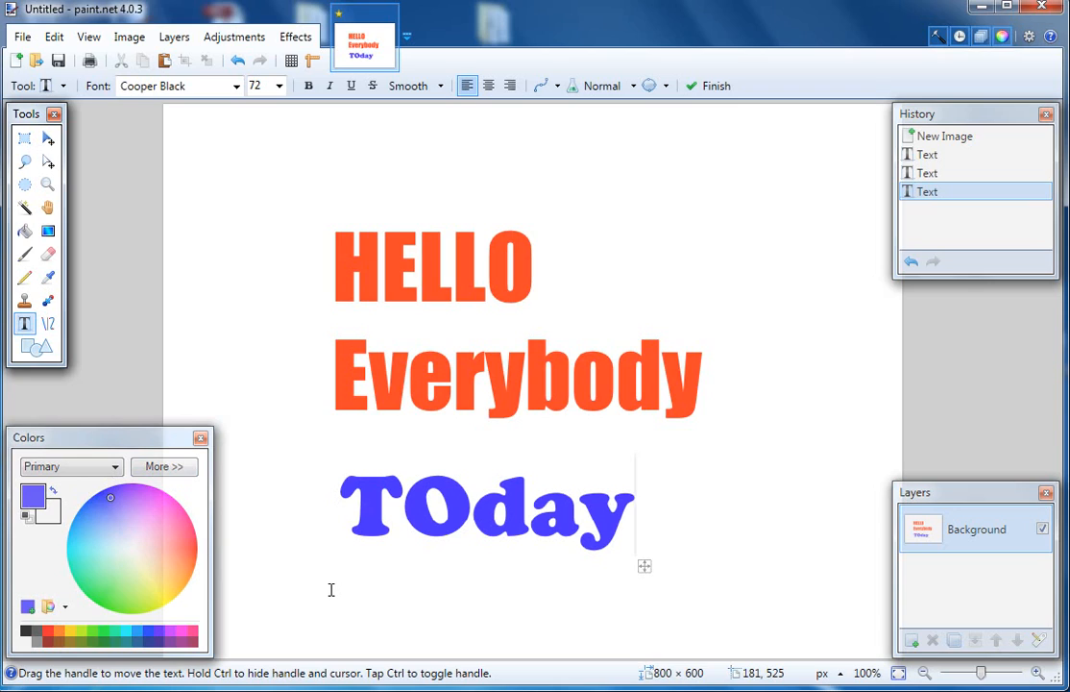
key("BackSpace")
key("BackSpace")
key("BackSpace")
key("BackSpace")
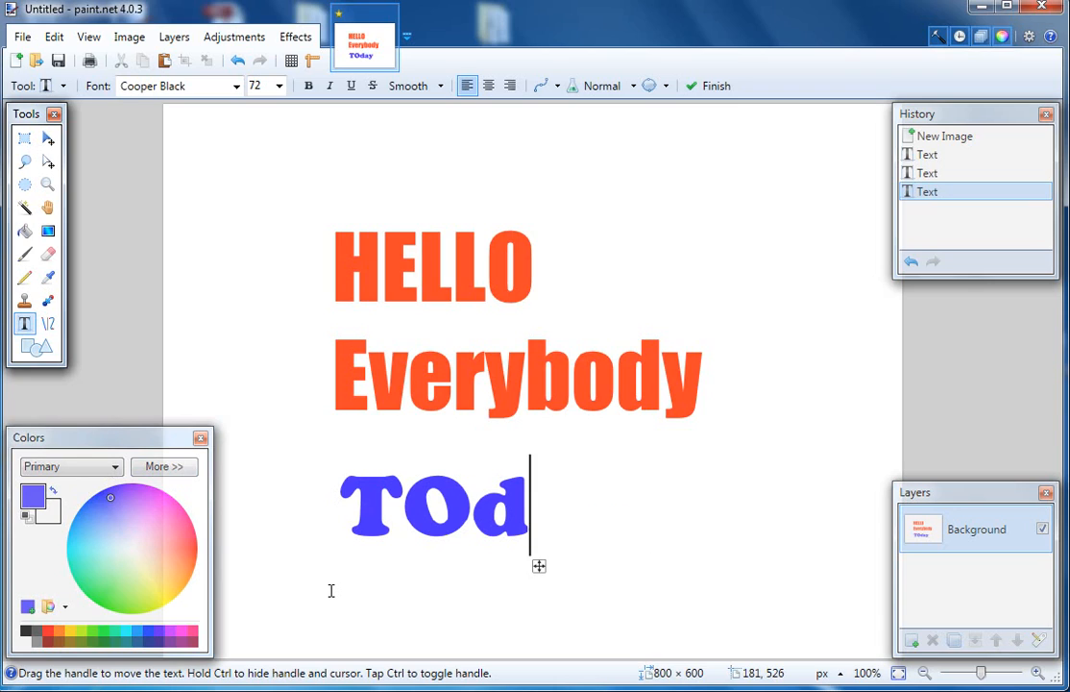
type("oday")
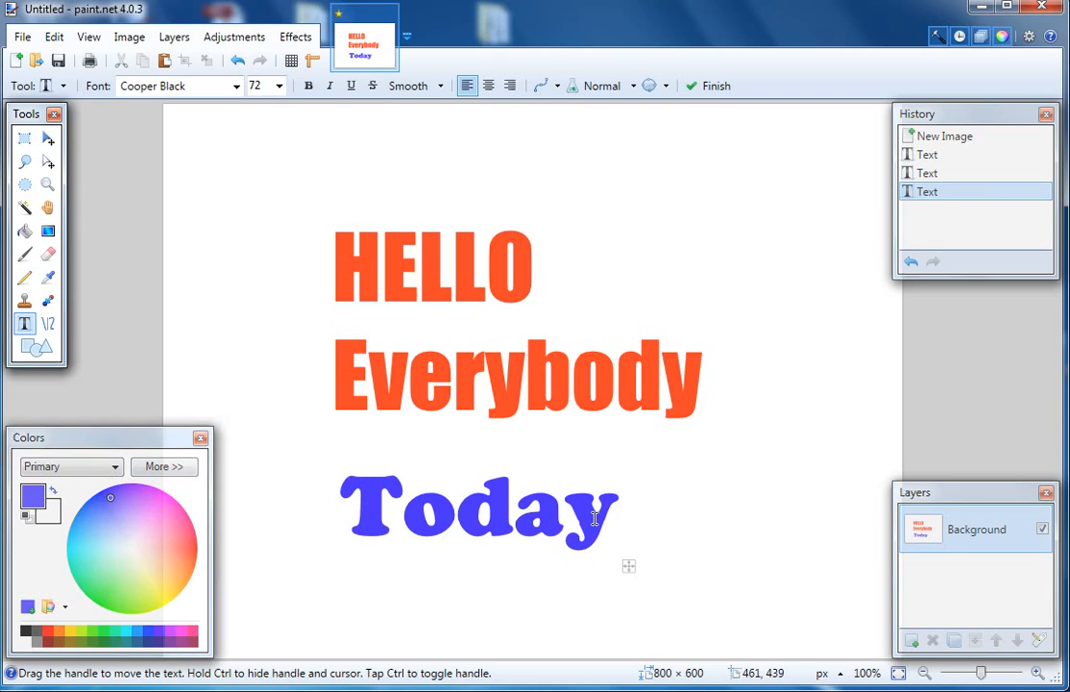
Move "Today" up to align beneath "Everybody" and commit it by switching to the Pan tool and back to the Text tool.
key("Return")
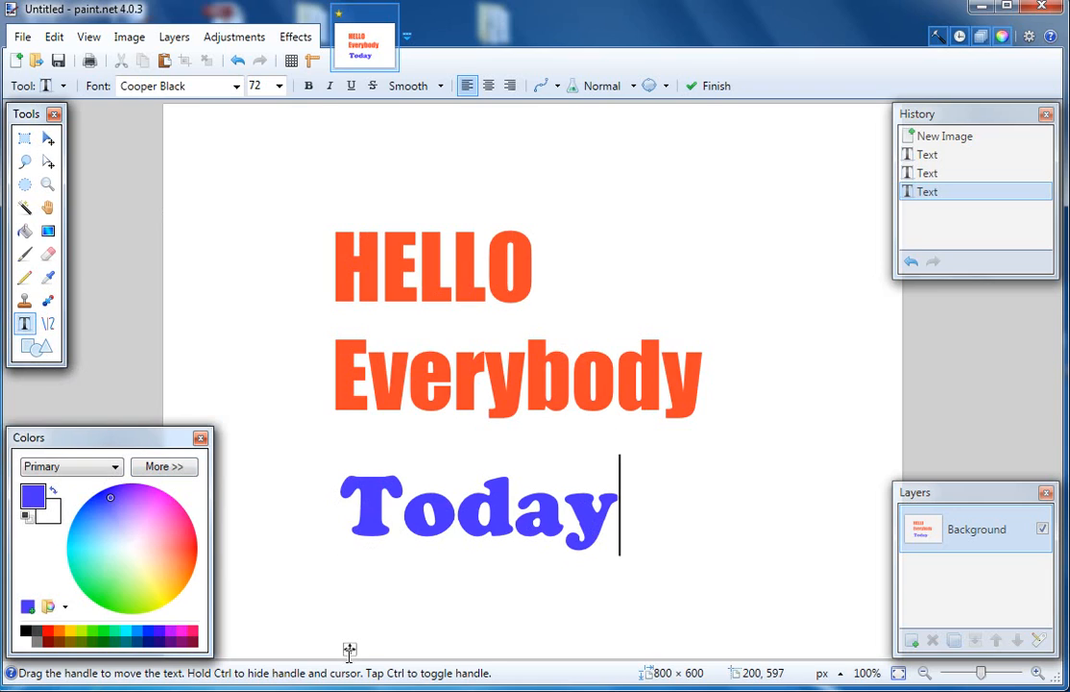
mouse_move(350, 651)
left_mouse_down()
mouse_move(389, 579)
mouse_move(387, 608)
mouse_move(339, 648)
left_mouse_up()
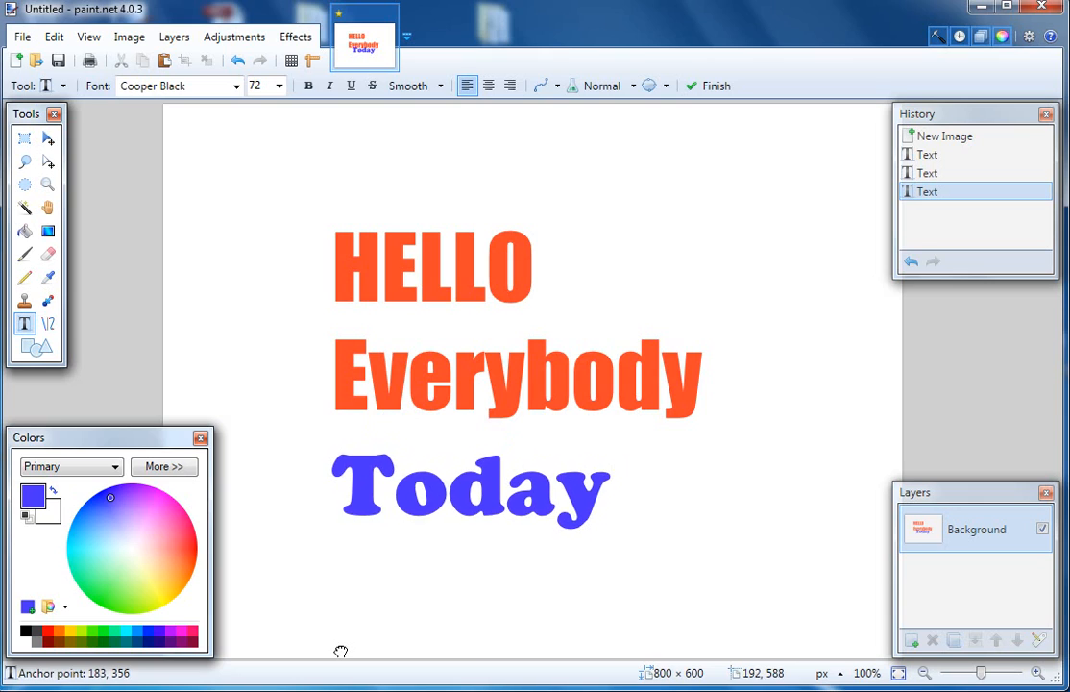
left_click(47, 208)
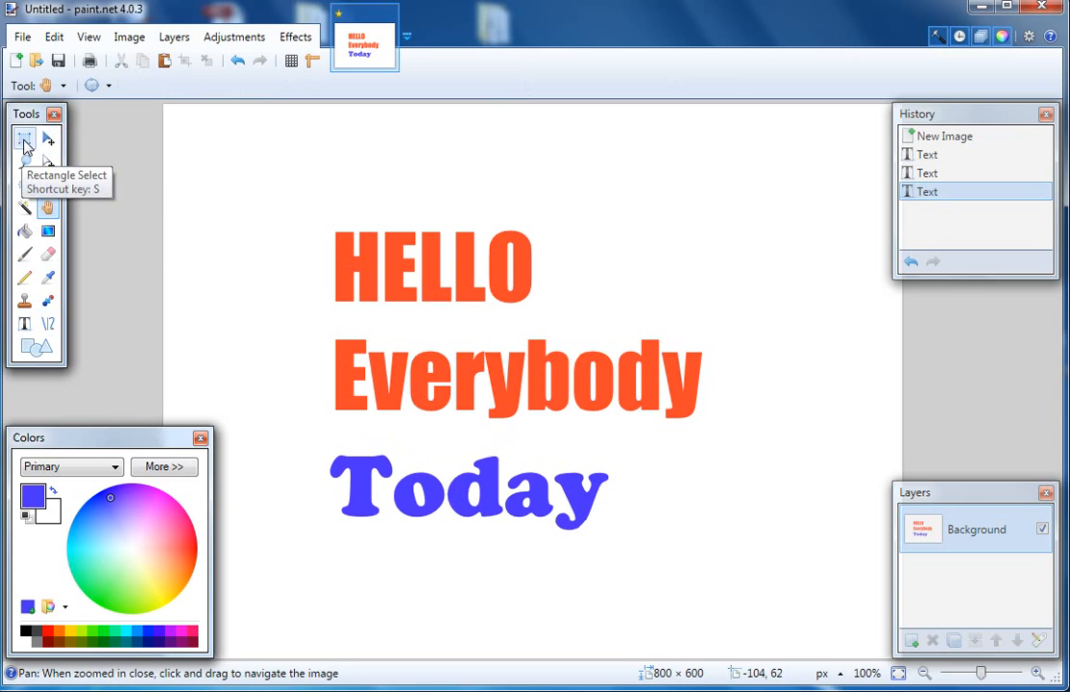
left_click(26, 327)
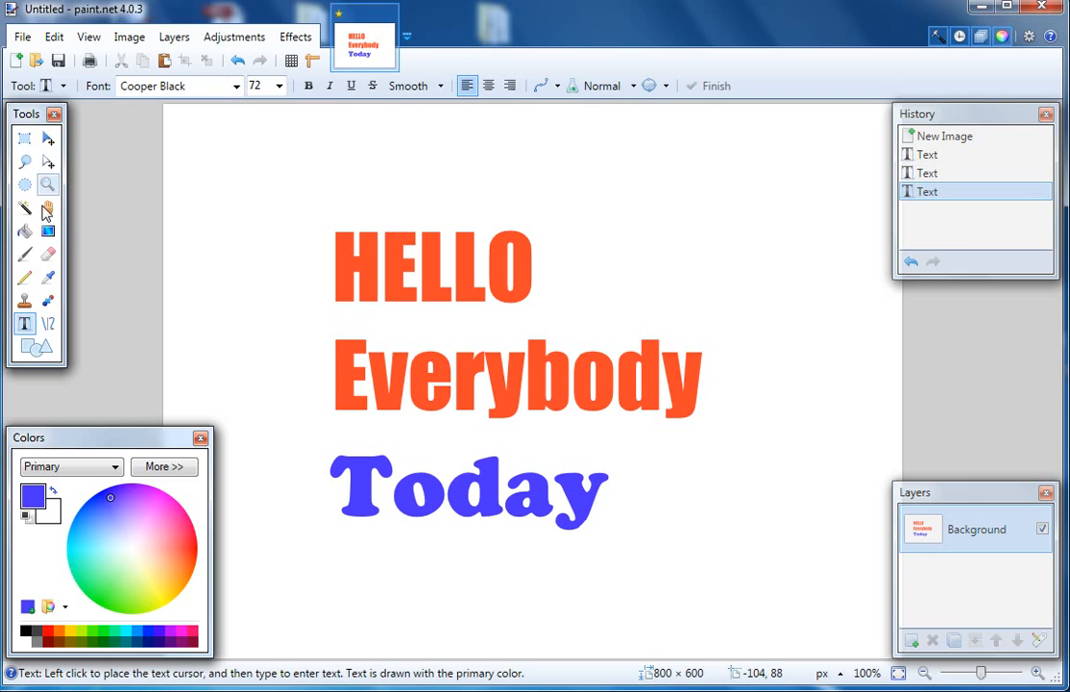
Select the three text lines with a rectangle about 497 × 368 px, and replace it with an elliptical selection about 516 × 445 px.
left_click(27, 142)
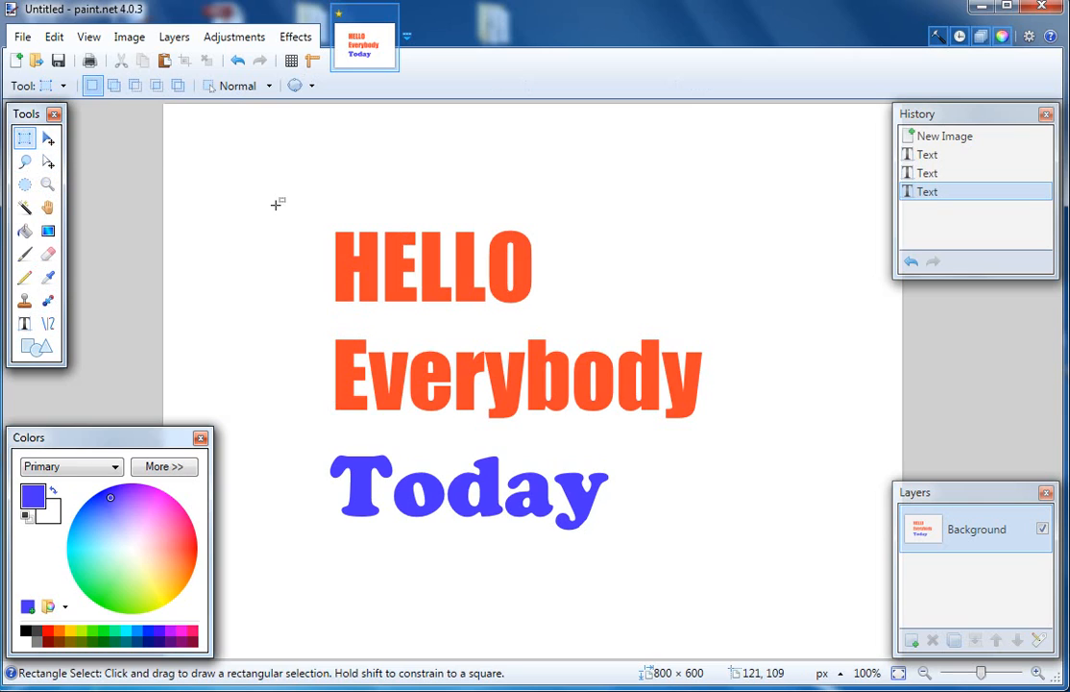
left_click_drag(277, 206, 735, 543)
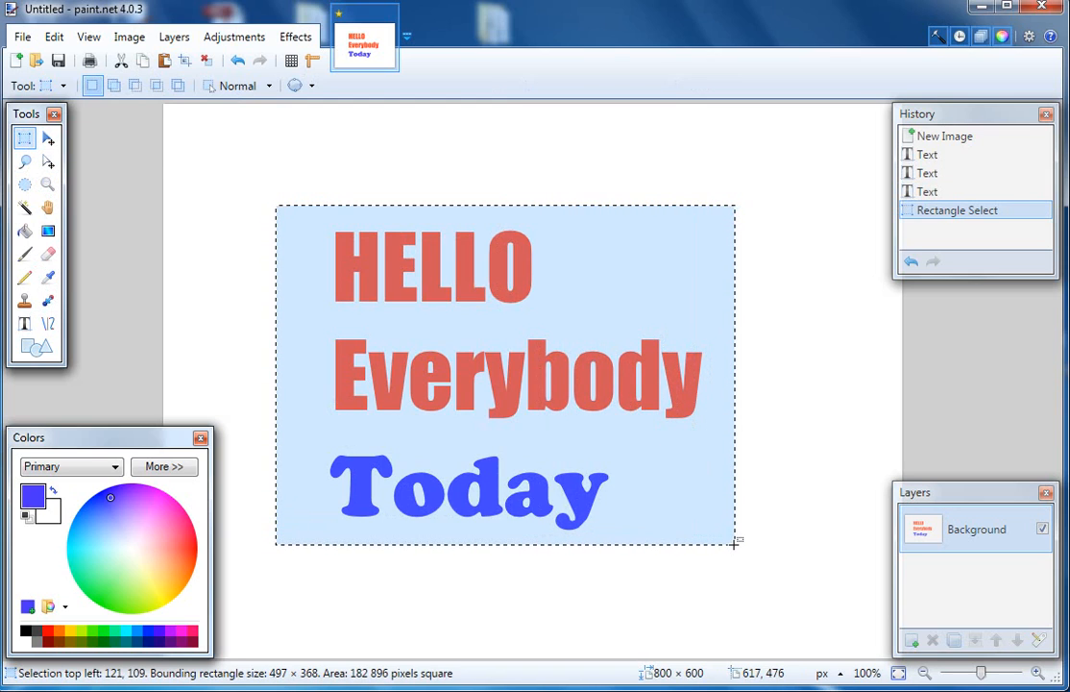
left_click(25, 186)
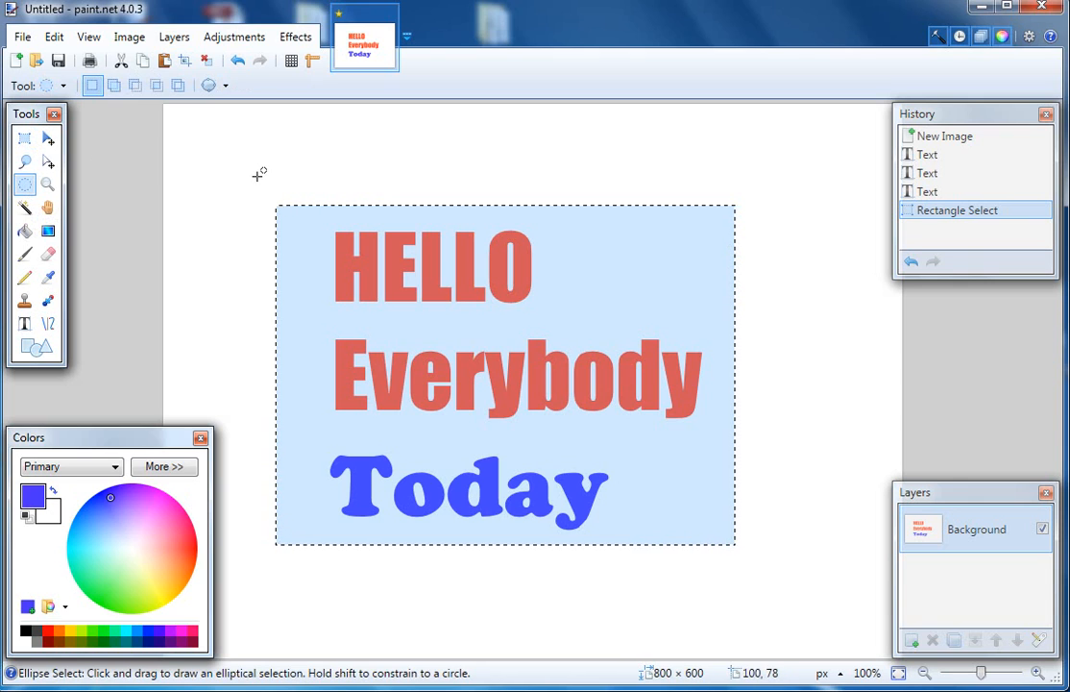
left_click_drag(255, 178, 732, 588)
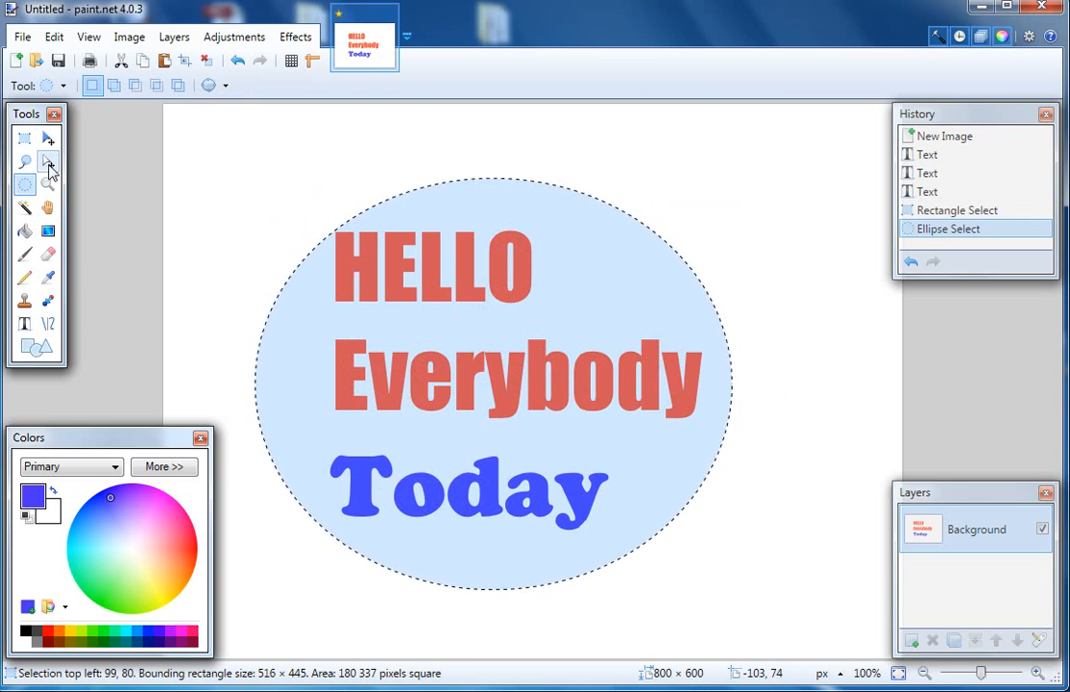
Outline all the text with a freehand lasso selection about 585 × 455 px and deselect it.
left_click(25, 163)
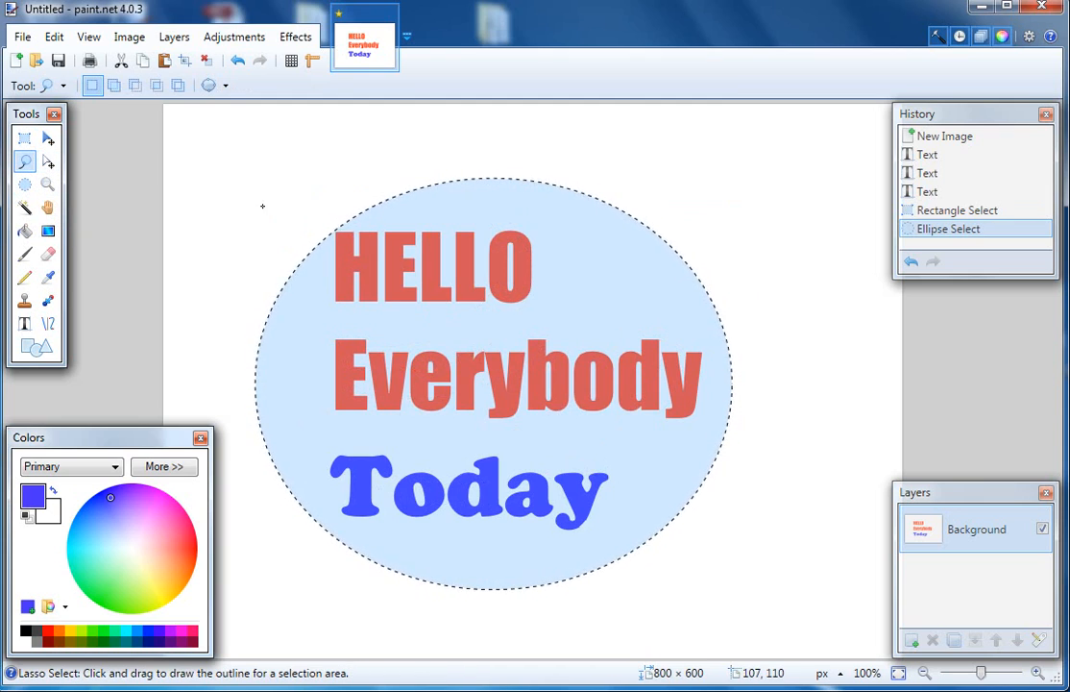
mouse_move(263, 207)
left_mouse_down()
mouse_move(399, 162)
mouse_move(468, 159)
left_mouse_up()
mouse_move(541, 176)
left_mouse_down()
mouse_move(698, 207)
mouse_move(787, 325)
mouse_move(803, 468)
mouse_move(770, 568)
mouse_move(721, 581)
mouse_move(637, 567)
mouse_move(290, 575)
left_mouse_up()
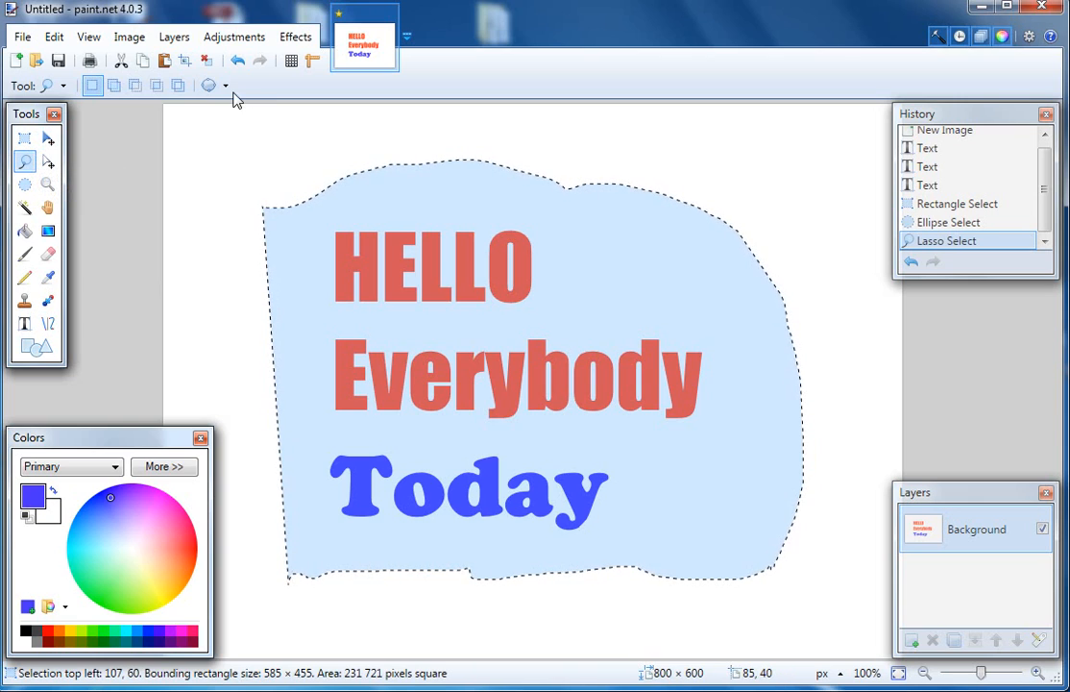
left_click(204, 61)
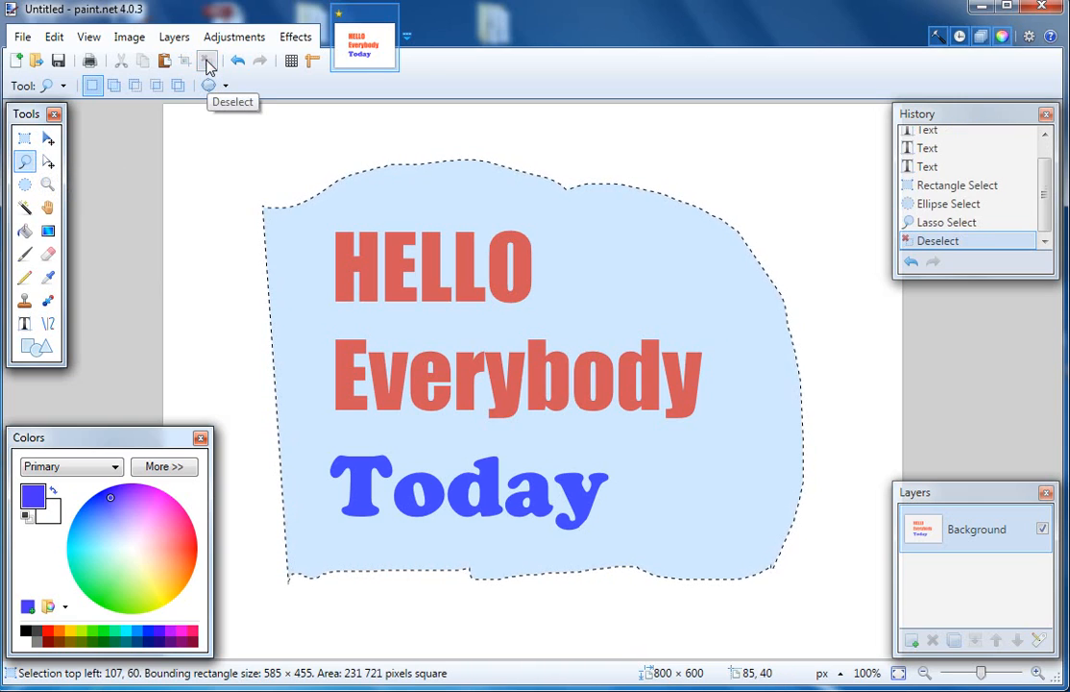
Draw a rectangular selection around all three text lines and resize its outline to about 552 × 441 px with Move Selection.
left_click(25, 138)
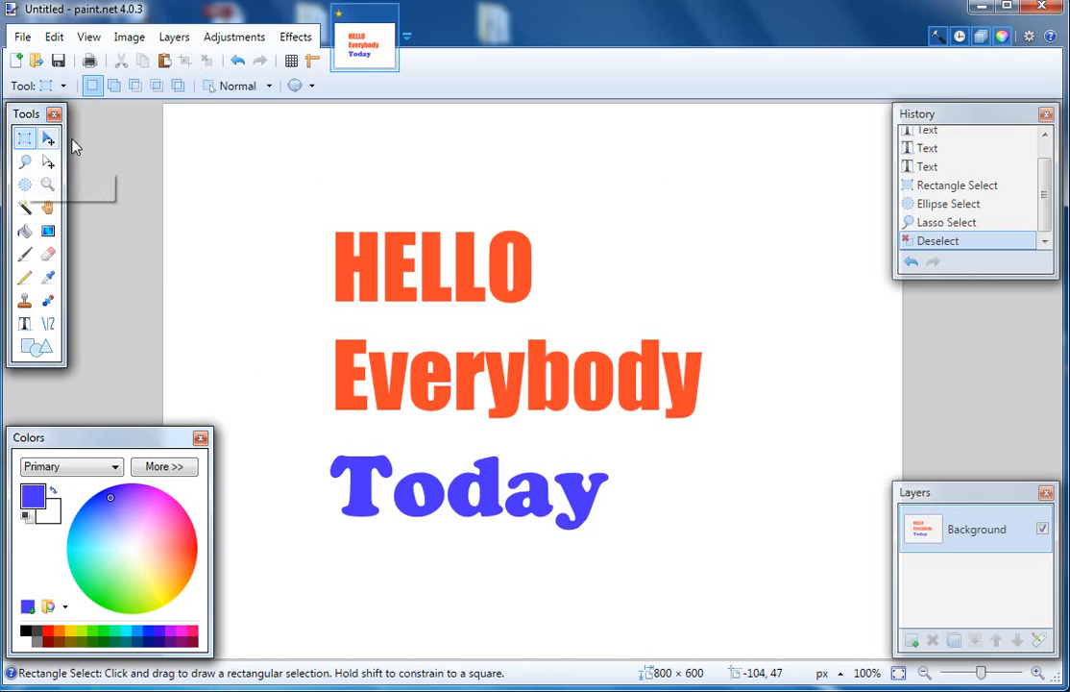
left_click_drag(259, 197, 719, 553)
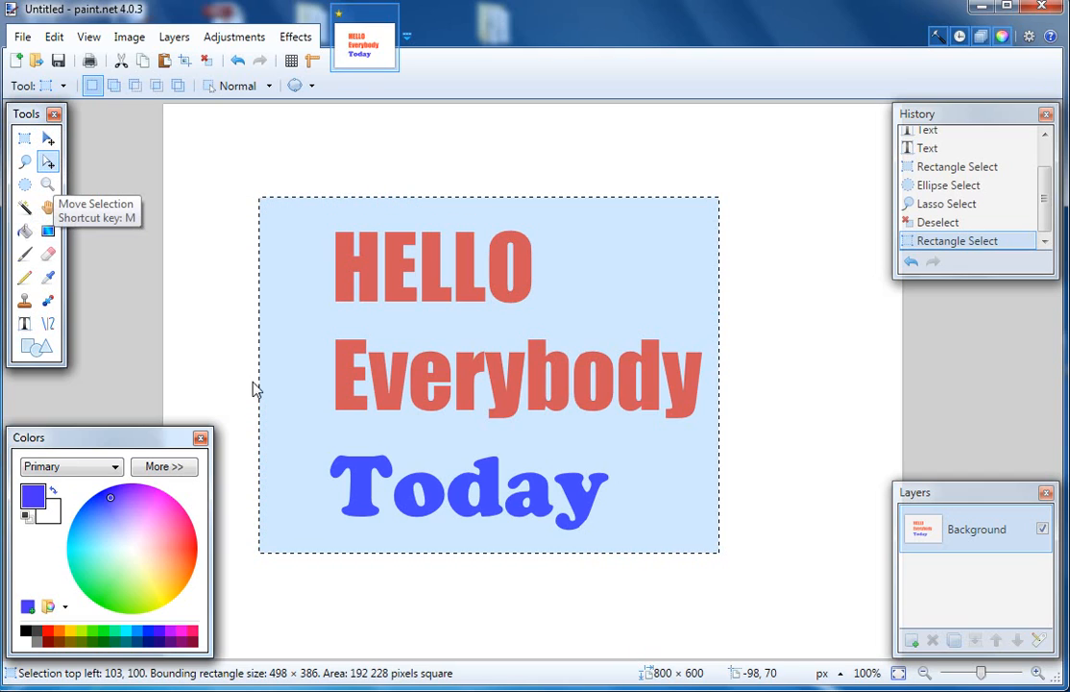
key("m")
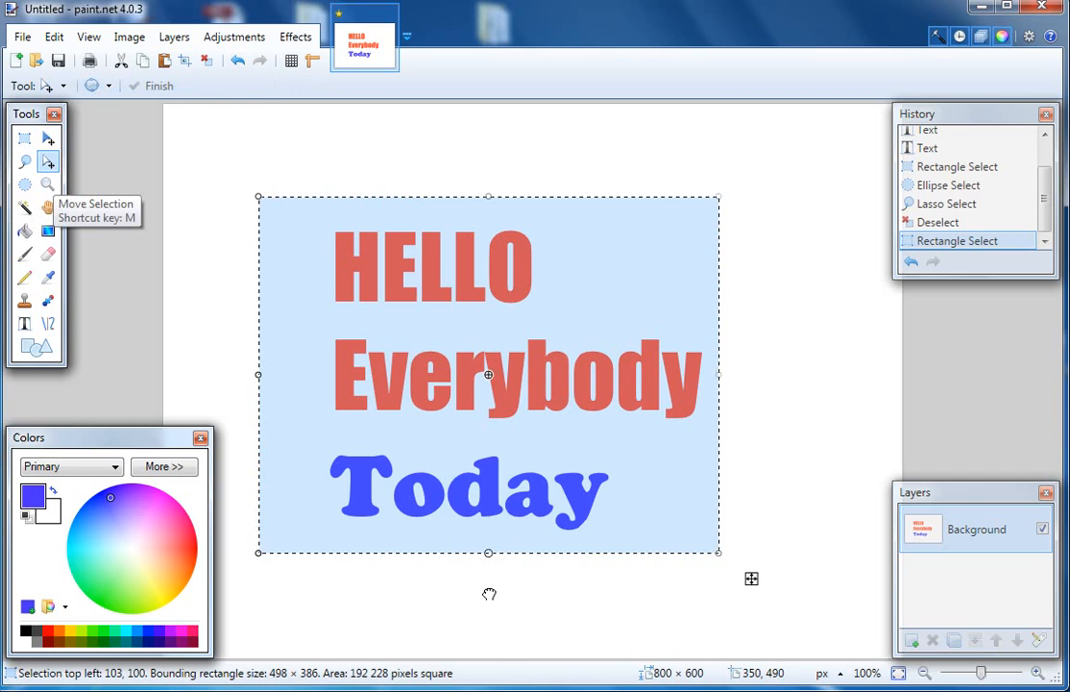
left_click_drag(487, 615, 487, 613)
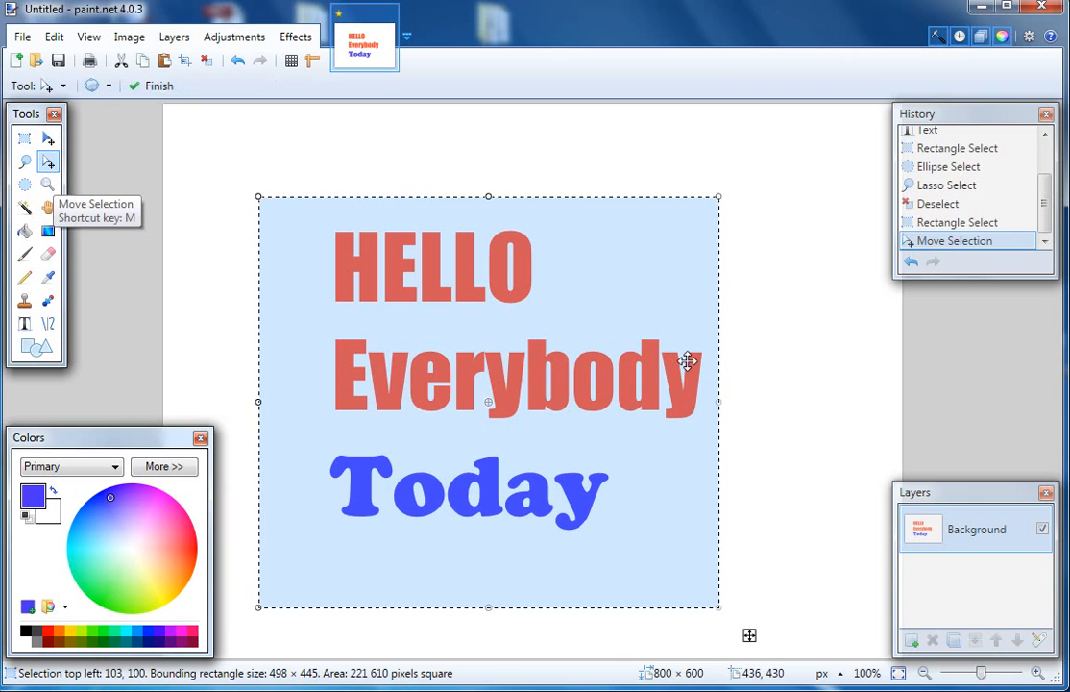
left_click_drag(719, 405, 770, 376)
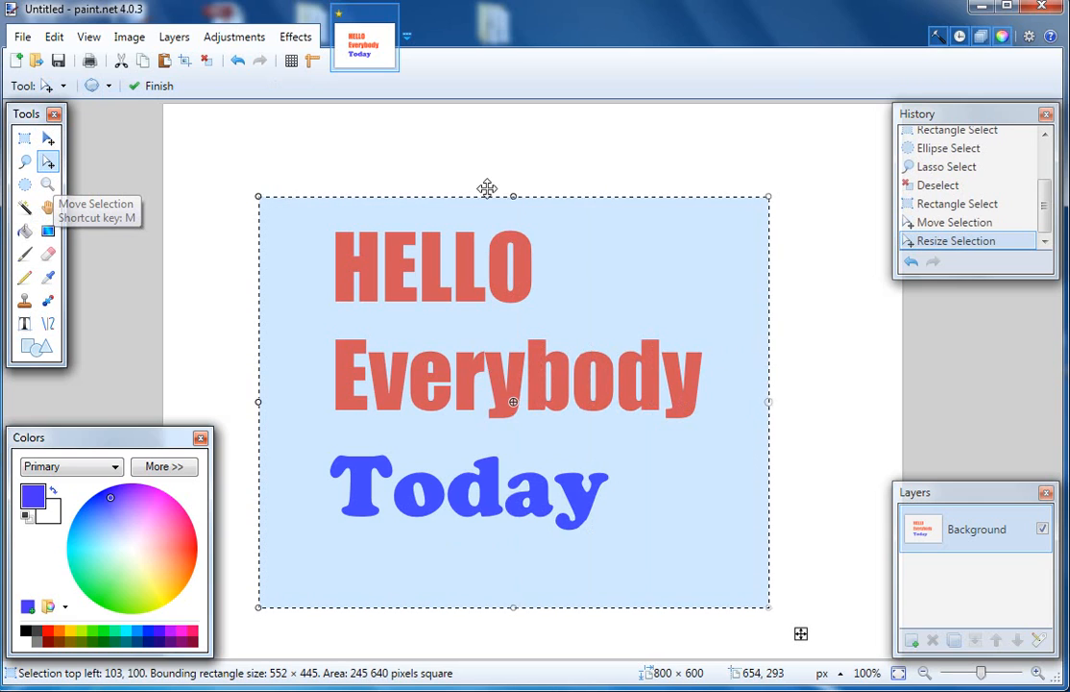
mouse_move(514, 197)
left_mouse_down()
mouse_move(514, 169)
mouse_move(514, 200)
left_mouse_up()
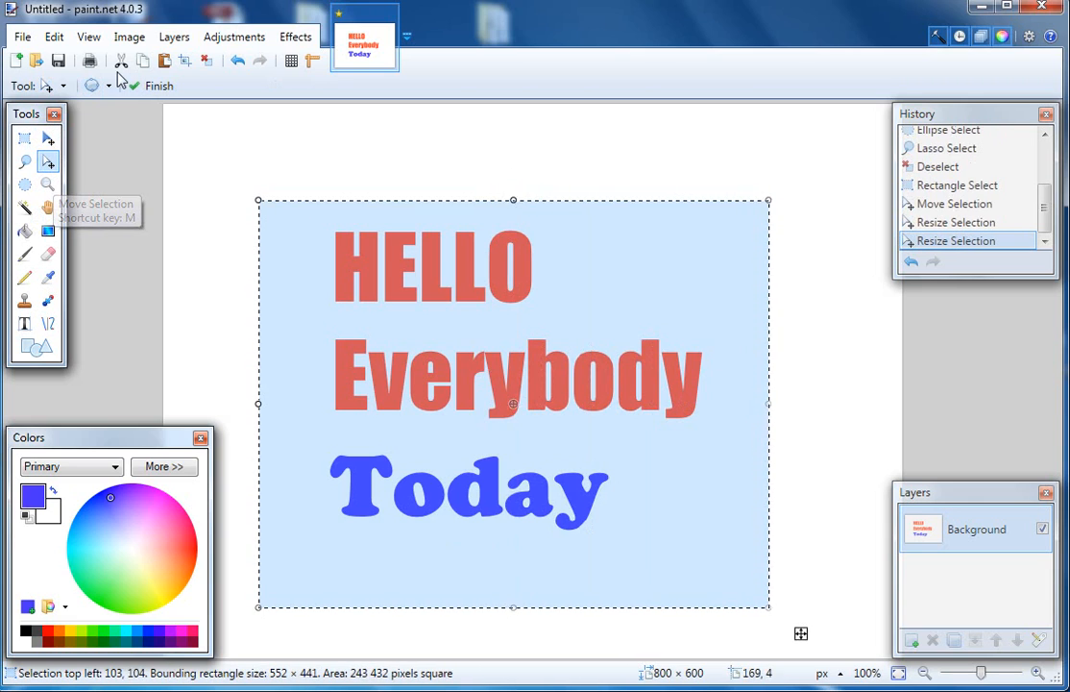
Move the selected text pixels so the selection's upper-left corner sits at about 104, 102, and shift the rotation anchor down onto "Today".
left_click(48, 140)
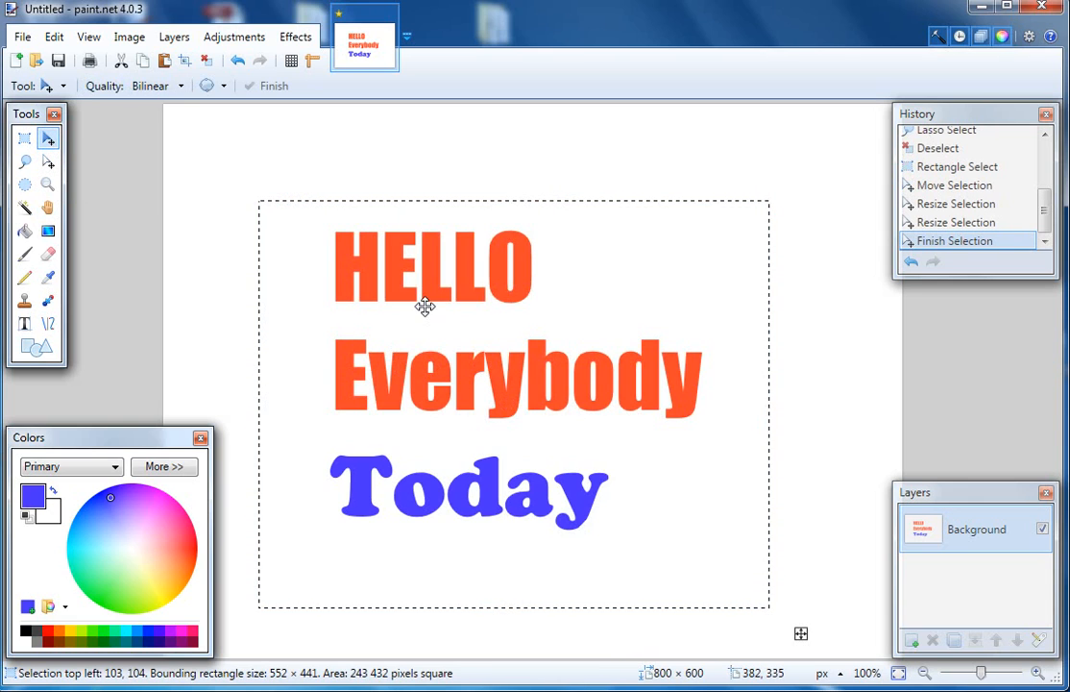
left_click_drag(425, 305, 526, 402)
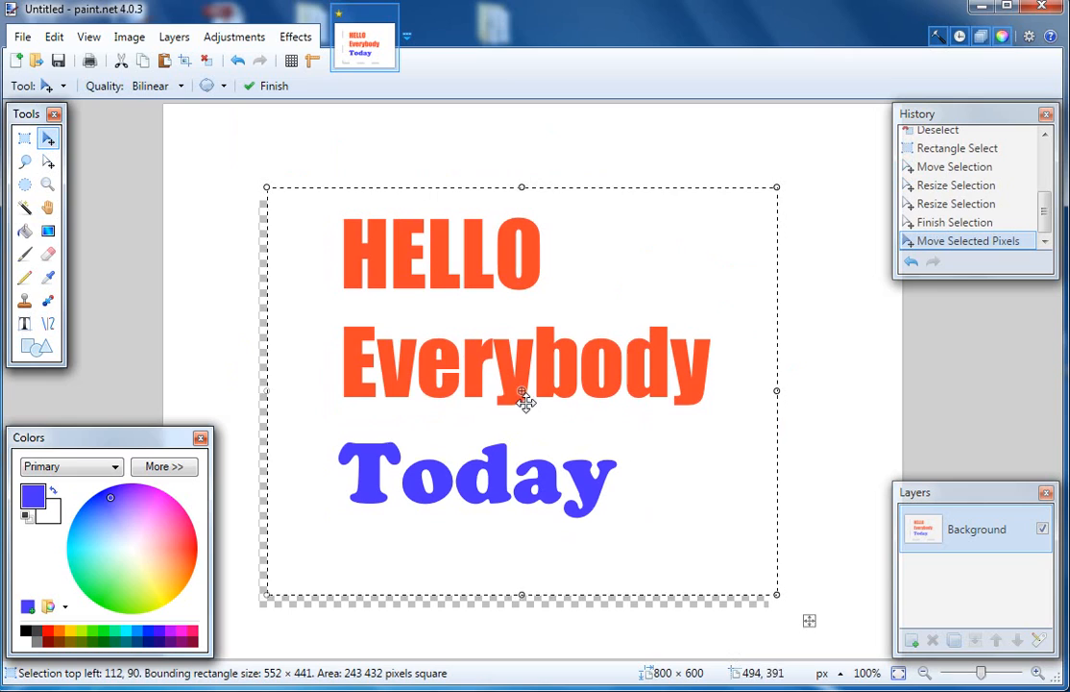
key("ctrl+d")
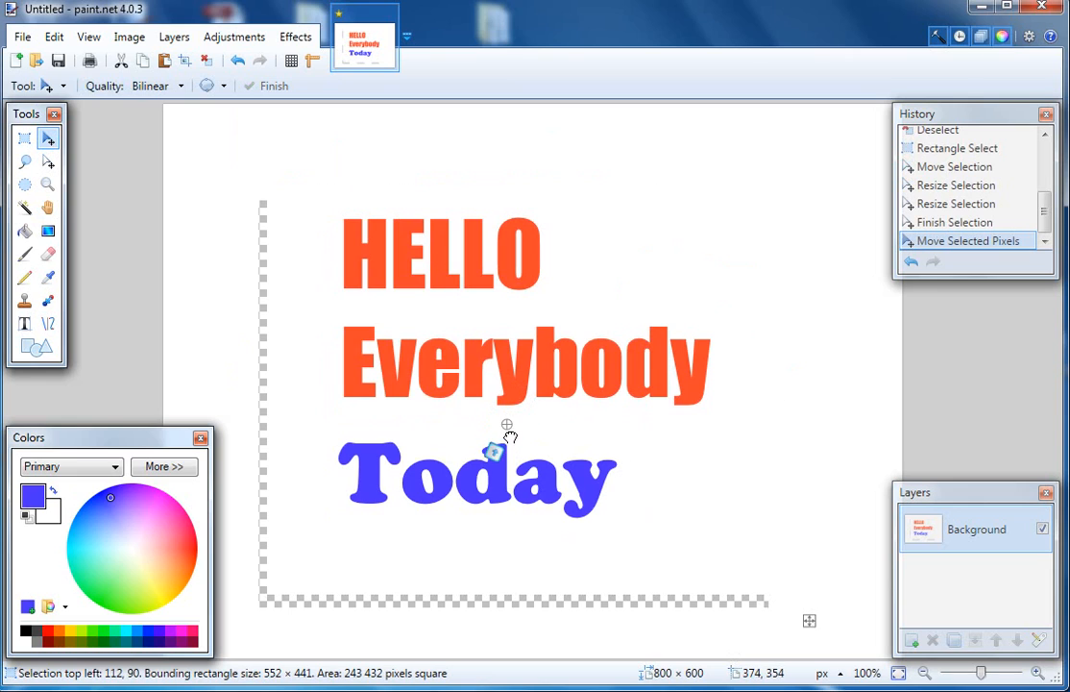
left_click(506, 446)
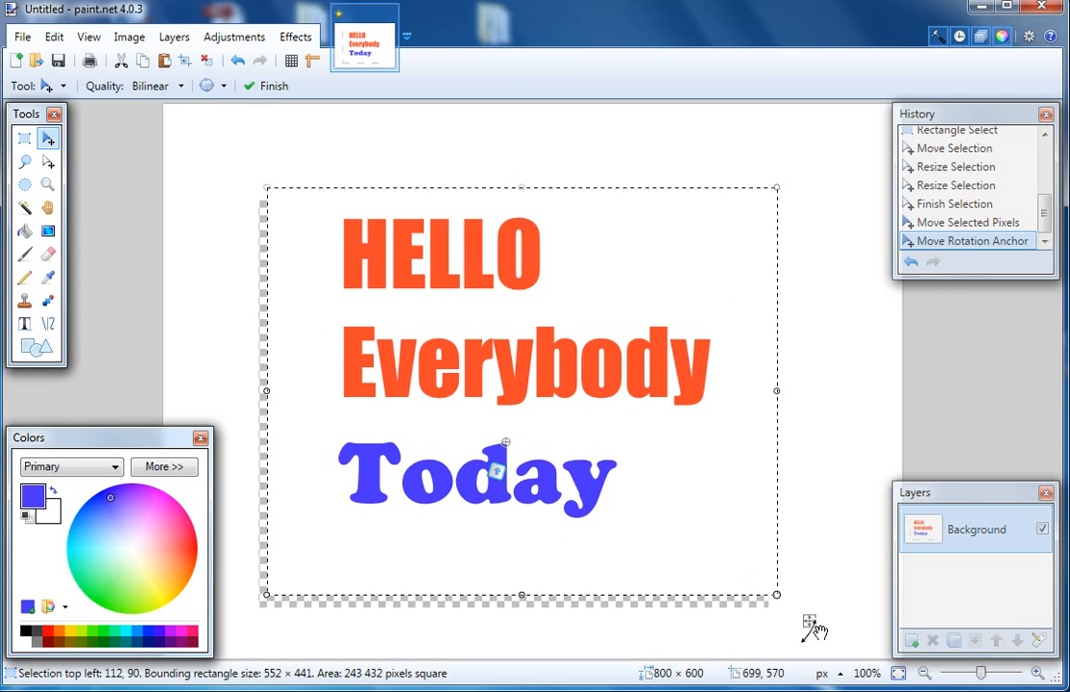
mouse_move(810, 624)
left_mouse_down()
mouse_move(800, 641)
mouse_move(804, 631)
left_mouse_up()
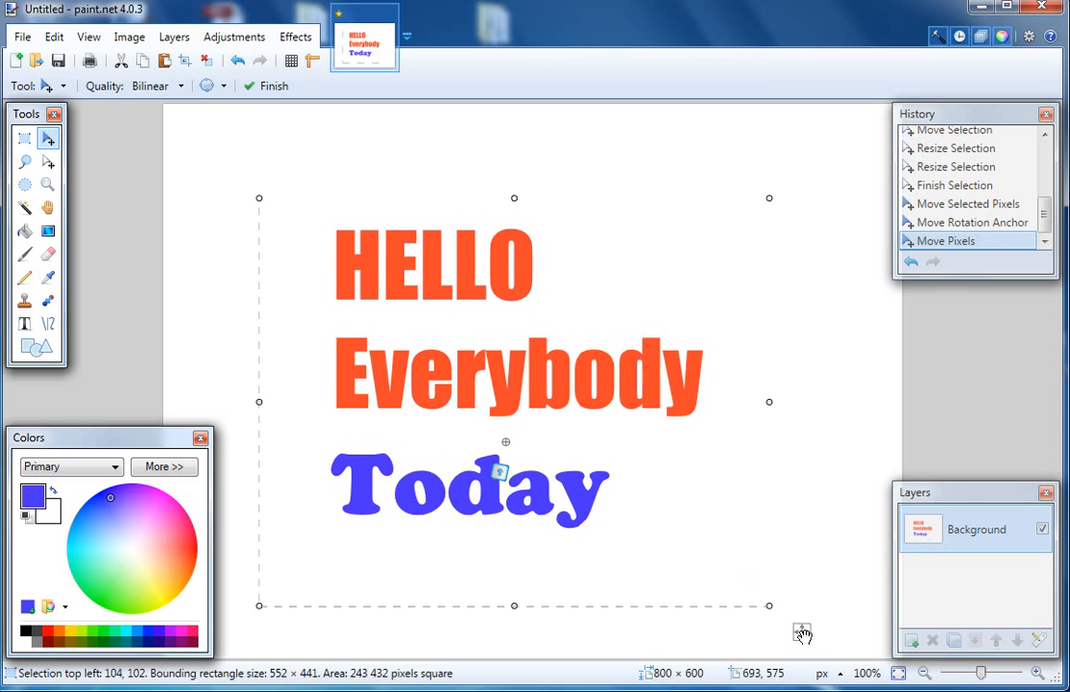